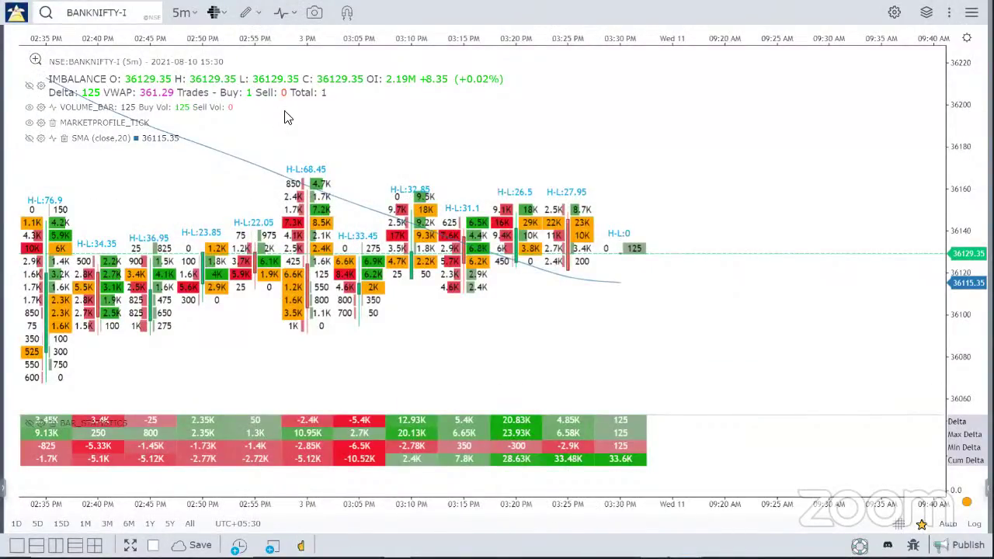
# - Switch to TradeTiger and show the BANKNIFTY daily chart in a maximized window, with the latest candles enlarged
pyautogui.hotkey('alt', 'Tab')
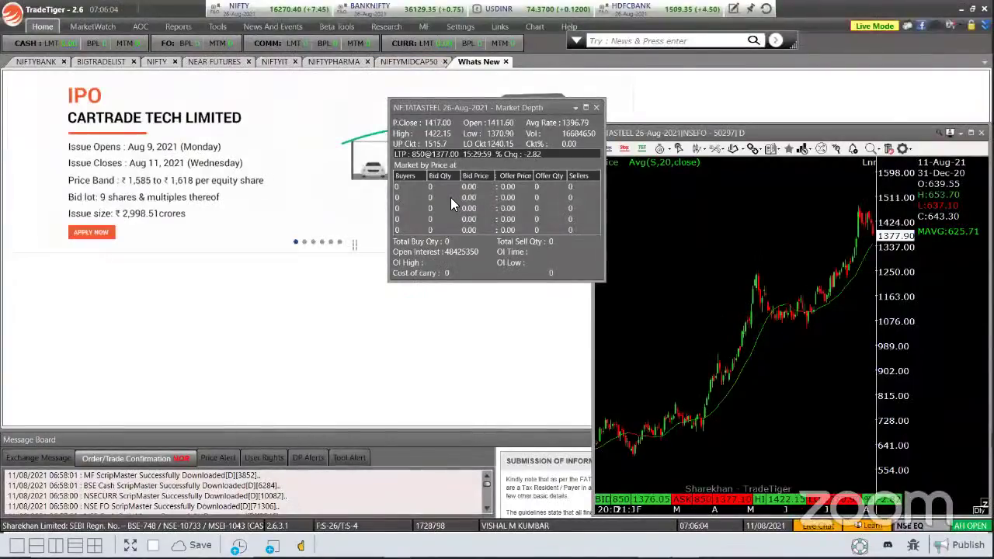
pyautogui.click(415, 11)
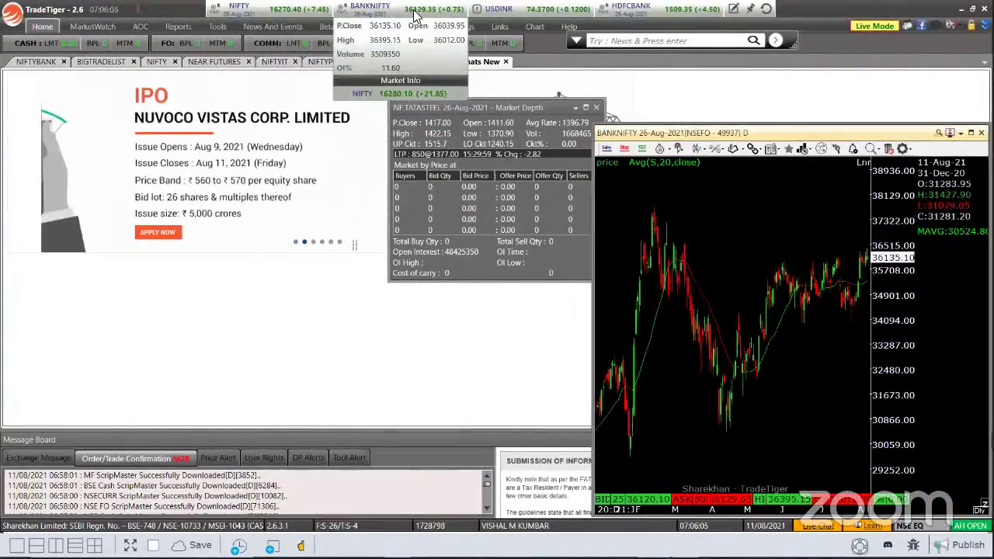
pyautogui.click(970, 133)
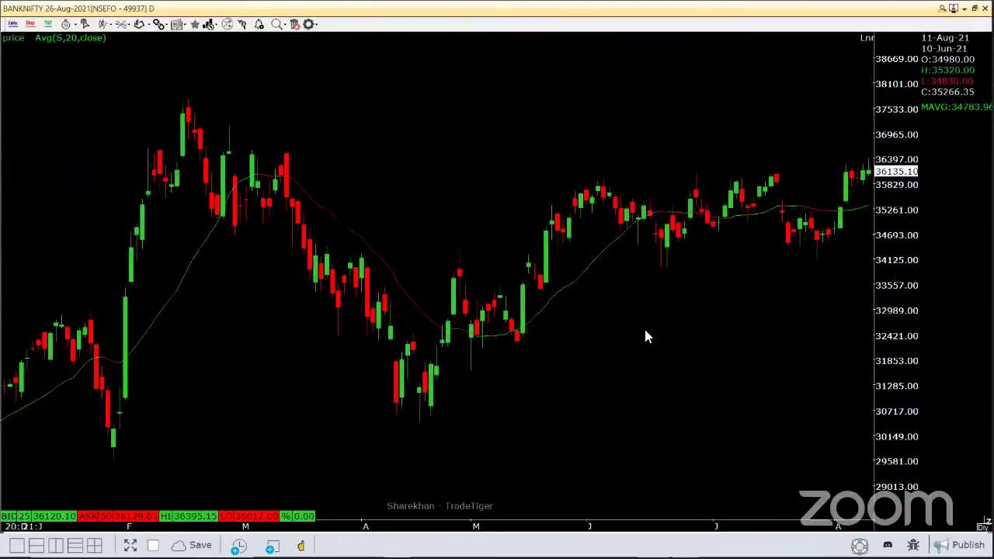
pyautogui.scroll(5, 645, 336)
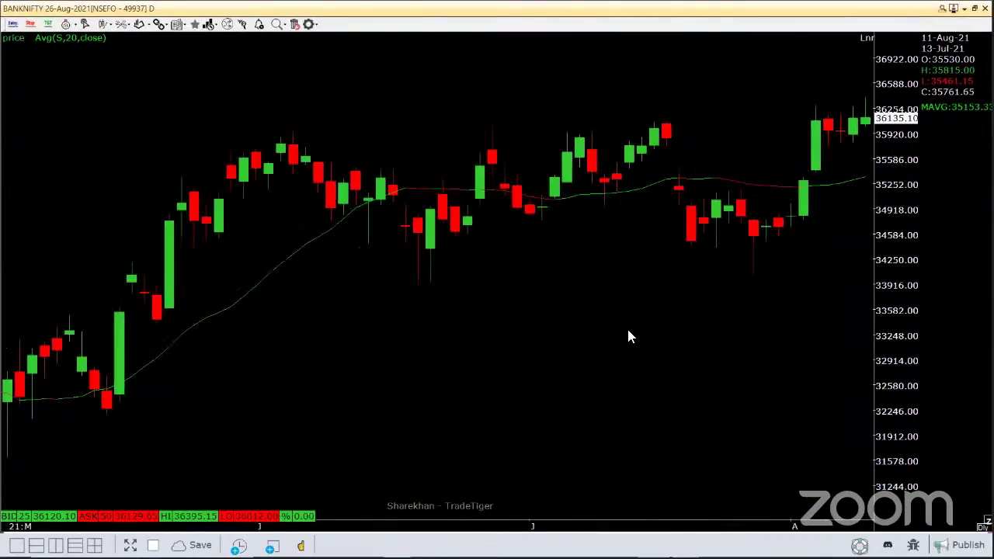
pyautogui.scroll(2, 629, 334)
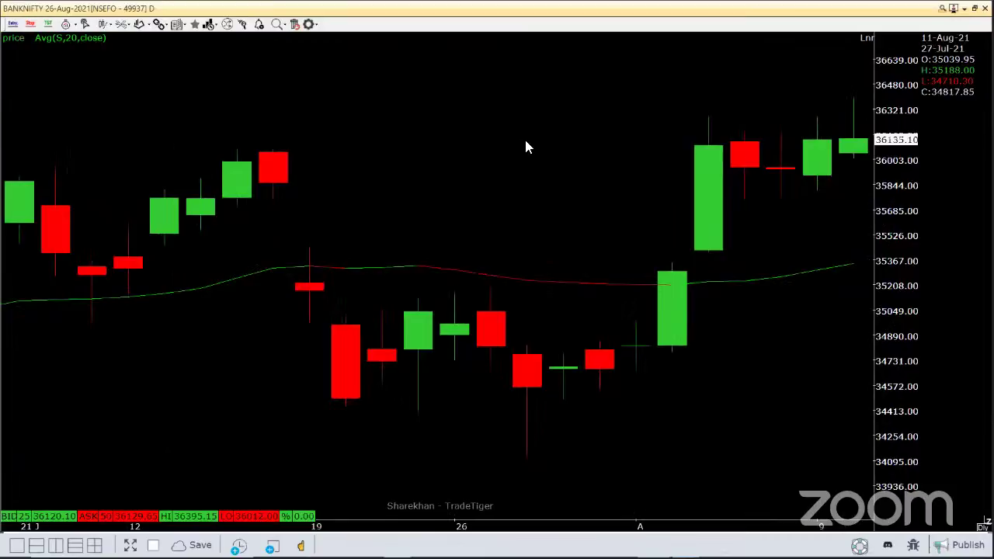
# - Draw a freehand line along the highs of the early-August candles on the daily chart
pyautogui.hotkey('ctrl', '2')
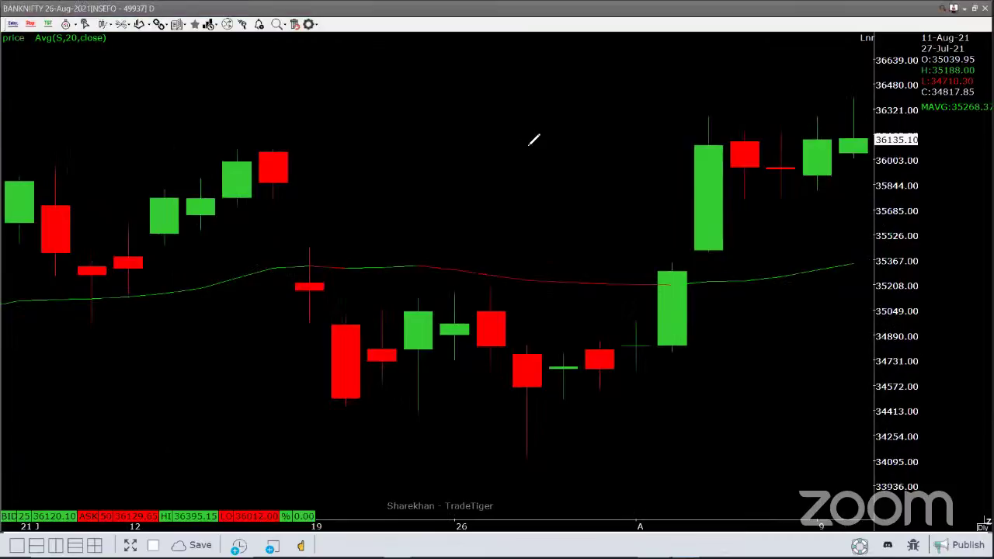
pyautogui.moveTo(726, 123)
pyautogui.mouseDown()
pyautogui.moveTo(726, 108)
pyautogui.moveTo(729, 121)
pyautogui.moveTo(749, 111)
pyautogui.moveTo(822, 121)
pyautogui.moveTo(726, 109)
pyautogui.moveTo(839, 130)
pyautogui.moveTo(817, 129)
pyautogui.mouseUp()
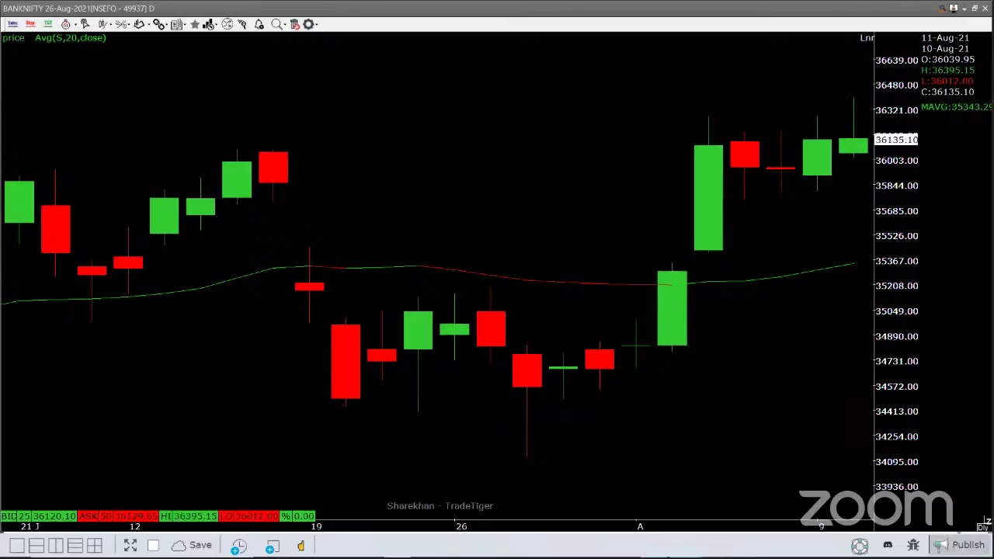
# - Change the chart to 30-minute candles with thirty days of intraday data and delete the drawing tools from all intervals
pyautogui.click(982, 527)
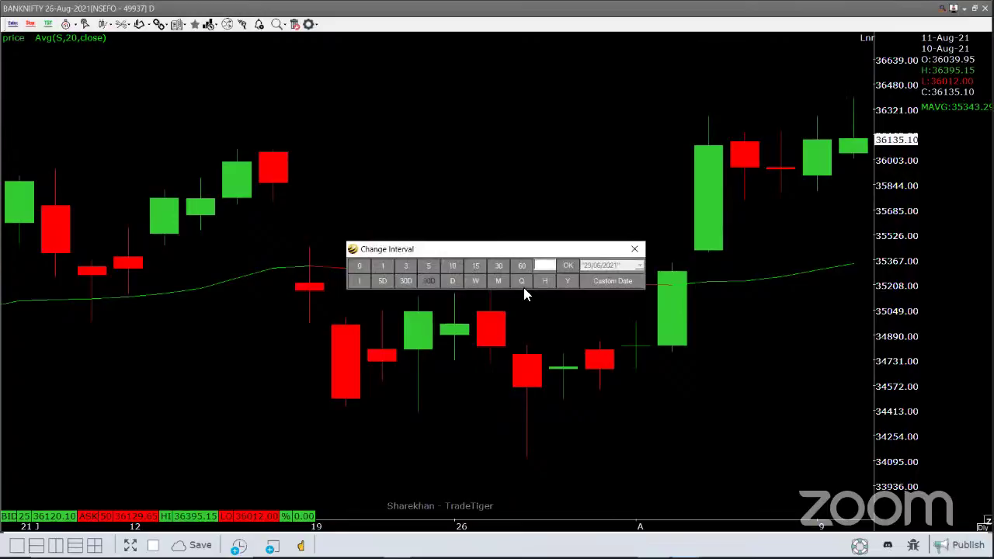
pyautogui.click(499, 266)
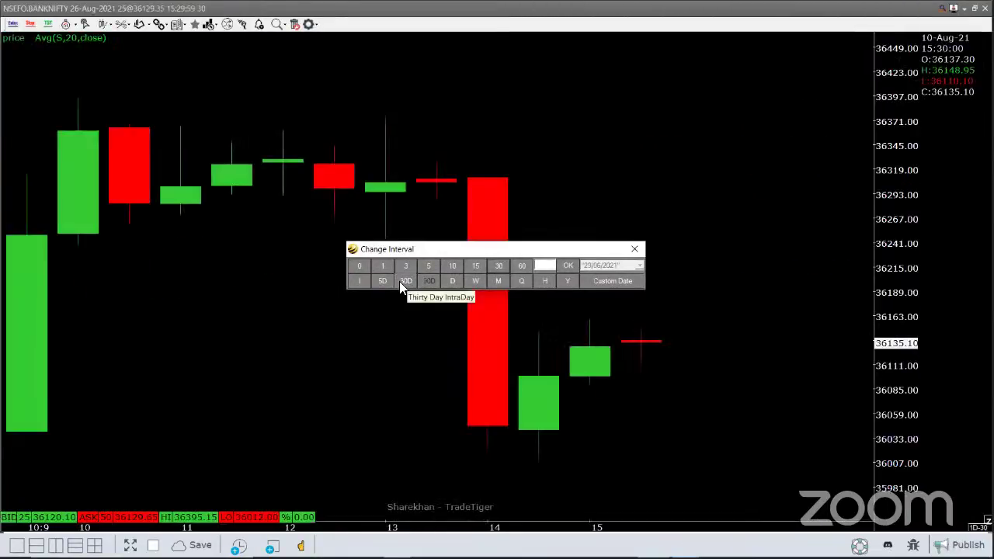
pyautogui.click(402, 280)
pyautogui.click(634, 250)
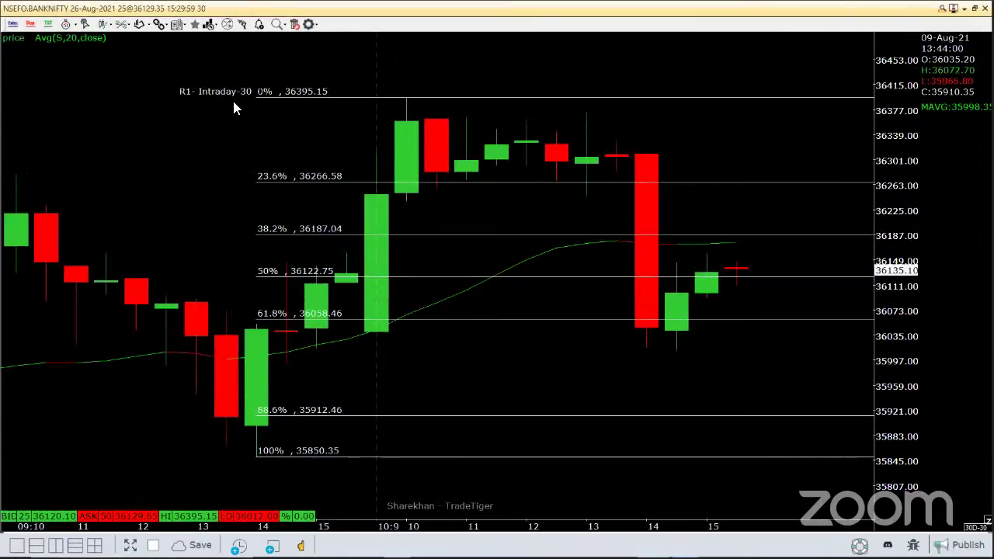
pyautogui.click(295, 24)
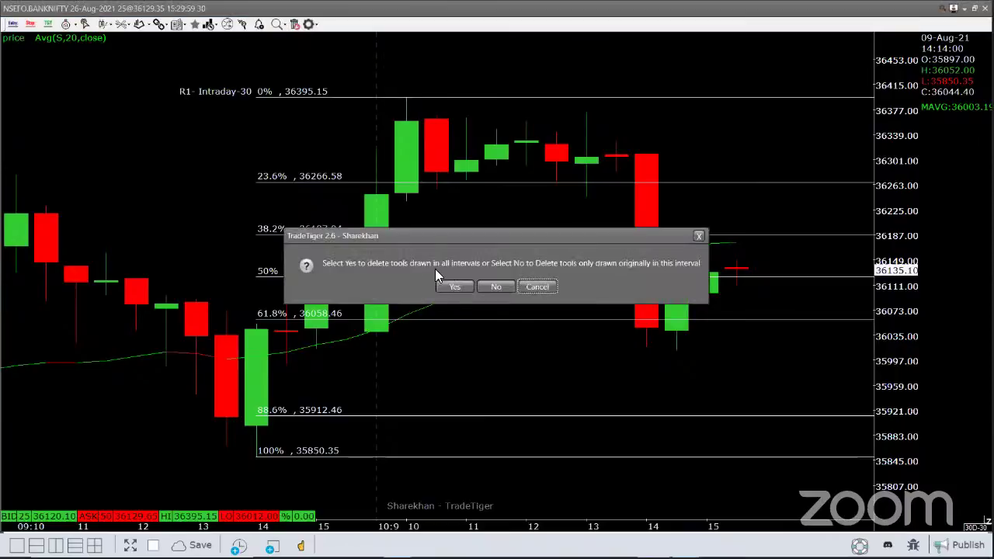
pyautogui.click(457, 288)
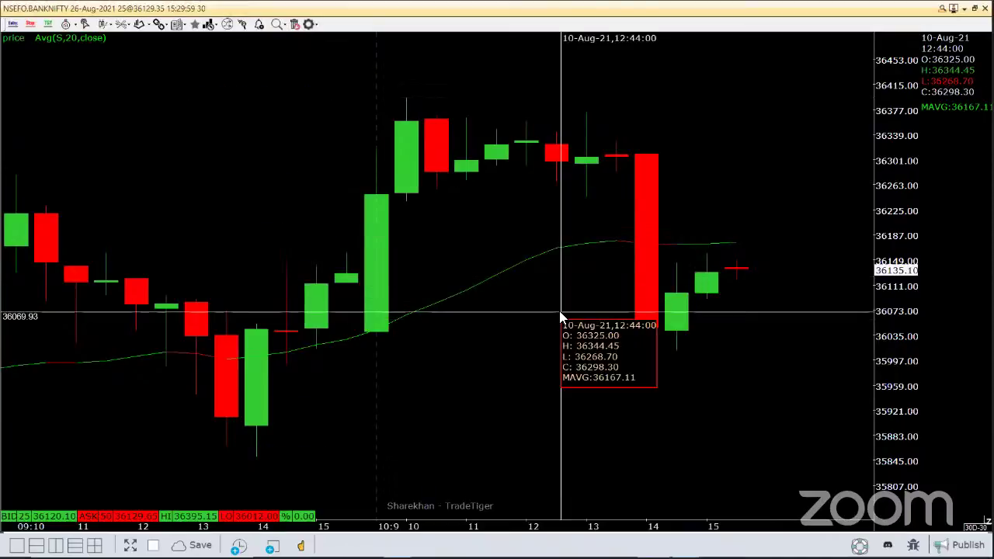
# - Switch to the BANKNIFTY-I order-flow chart in Chrome and set its interval to 4 hours
pyautogui.hotkey('alt', 'Tab')
pyautogui.hotkey('alt', 'Tab')
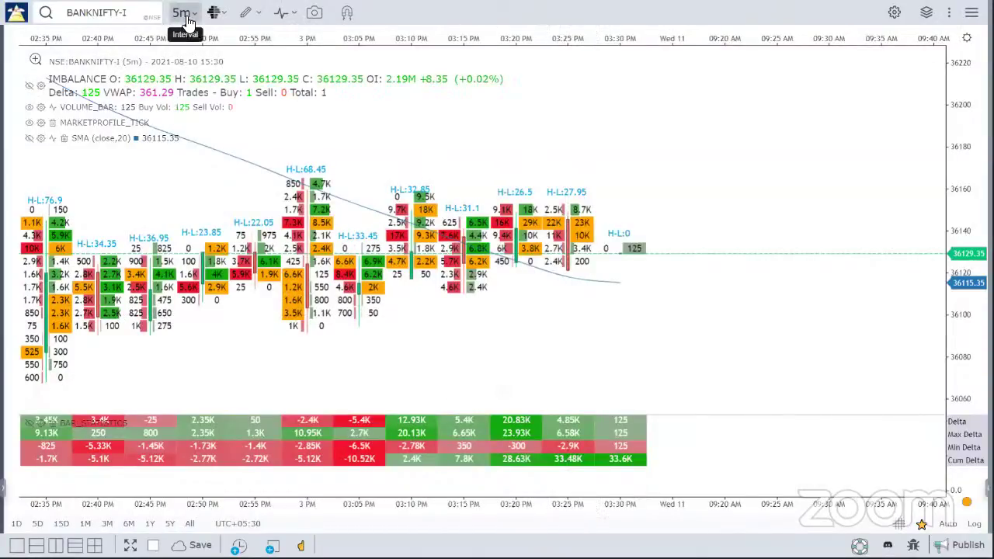
pyautogui.click(180, 13)
pyautogui.click(128, 223)
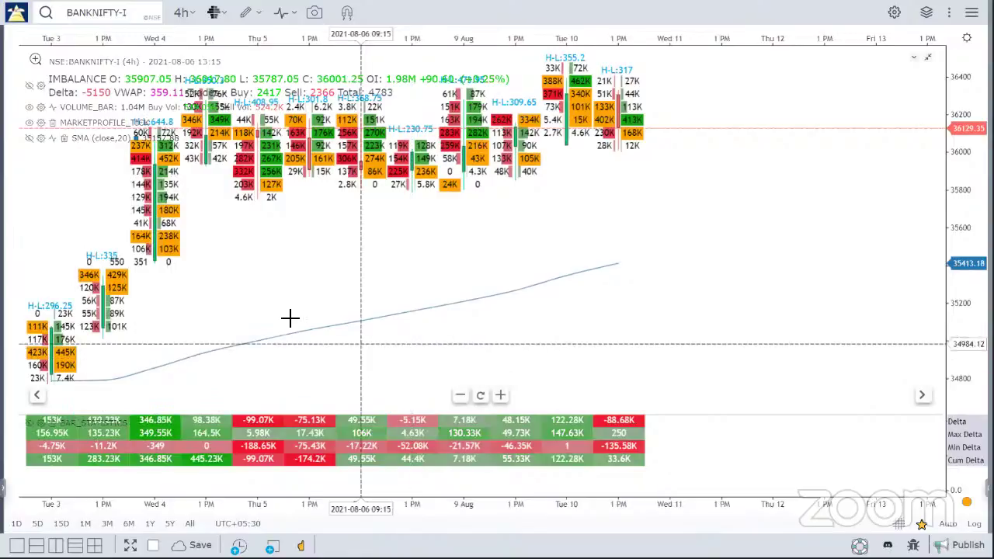
# - Switch back to TradeTiger and set the BANKNIFTY chart to the daily interval
pyautogui.hotkey('alt', 'Tab')
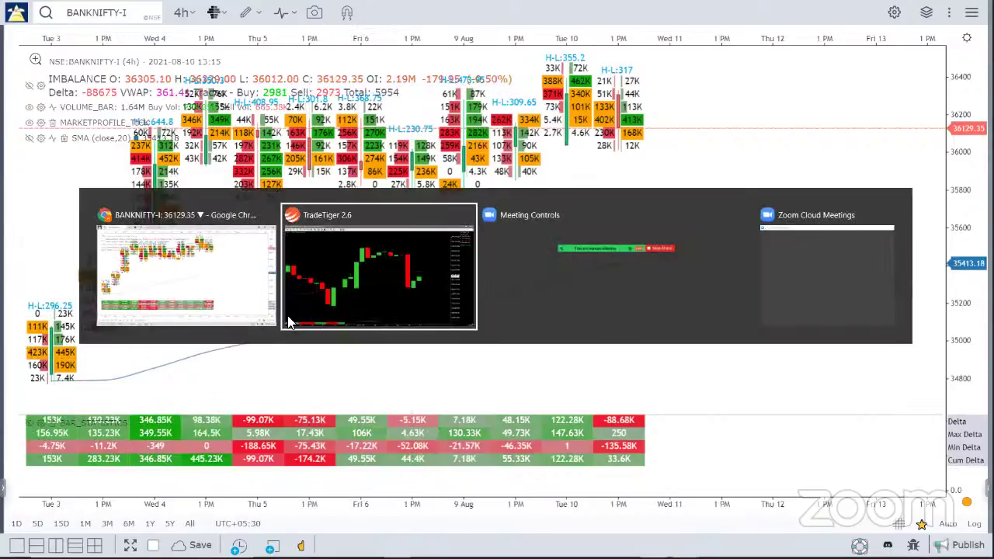
pyautogui.press('d')
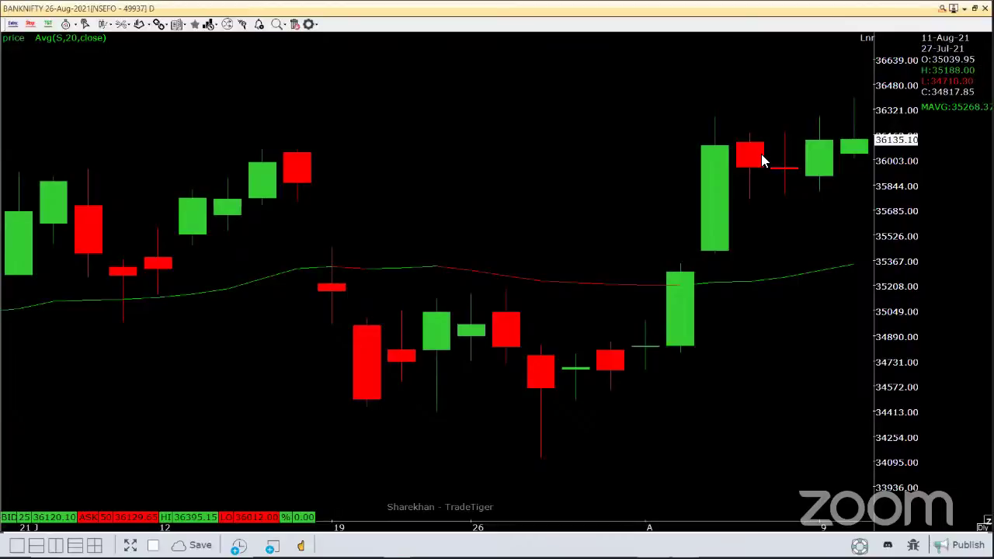
# - Circle the latest daily candle's high and draw a support line under the preceding August lows, clearing the marks when finished
pyautogui.moveTo(847, 97)
pyautogui.mouseDown()
pyautogui.moveTo(857, 109)
pyautogui.moveTo(838, 114)
pyautogui.mouseUp()
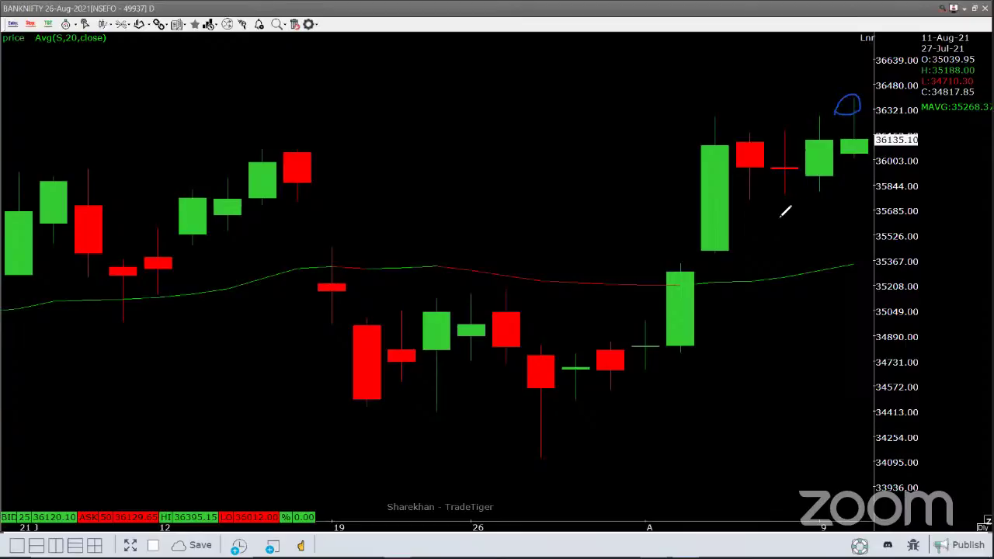
pyautogui.moveTo(766, 206); pyautogui.dragTo(863, 197)
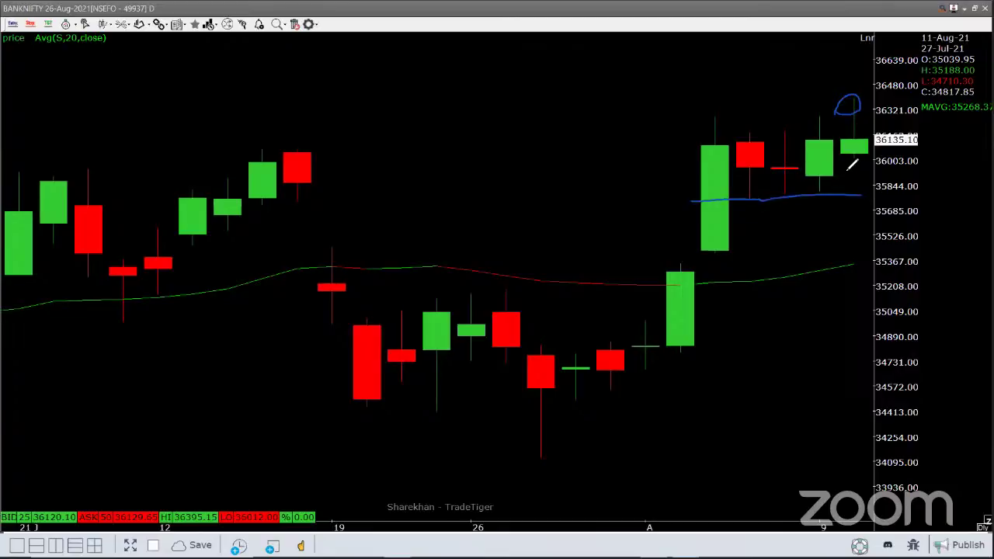
pyautogui.moveTo(856, 144); pyautogui.dragTo(870, 199)
pyautogui.press('e')
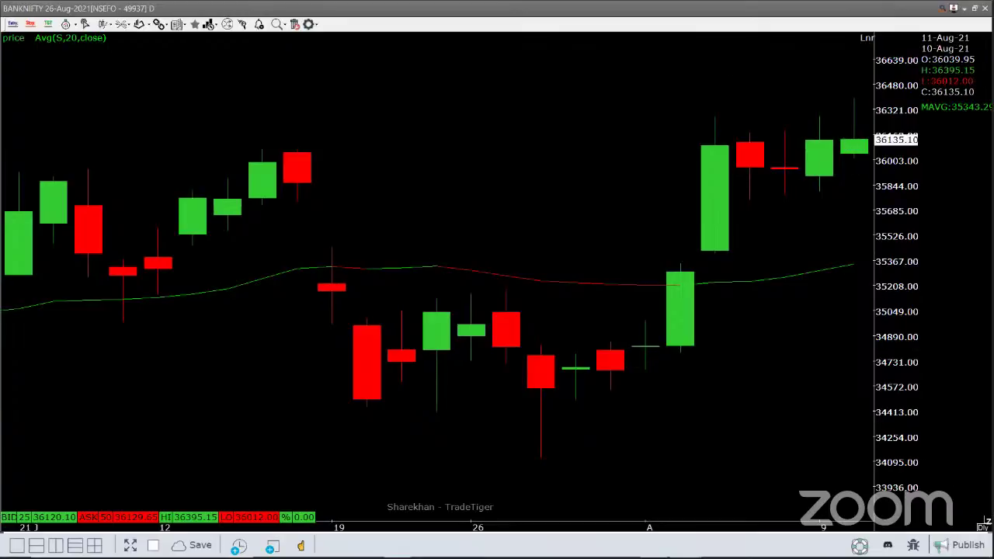
# - View BANKNIFTY with 30-minute candles and change the chart interval to 5 minutes
pyautogui.hotkey('ctrl', 'i')
pyautogui.click(501, 272)
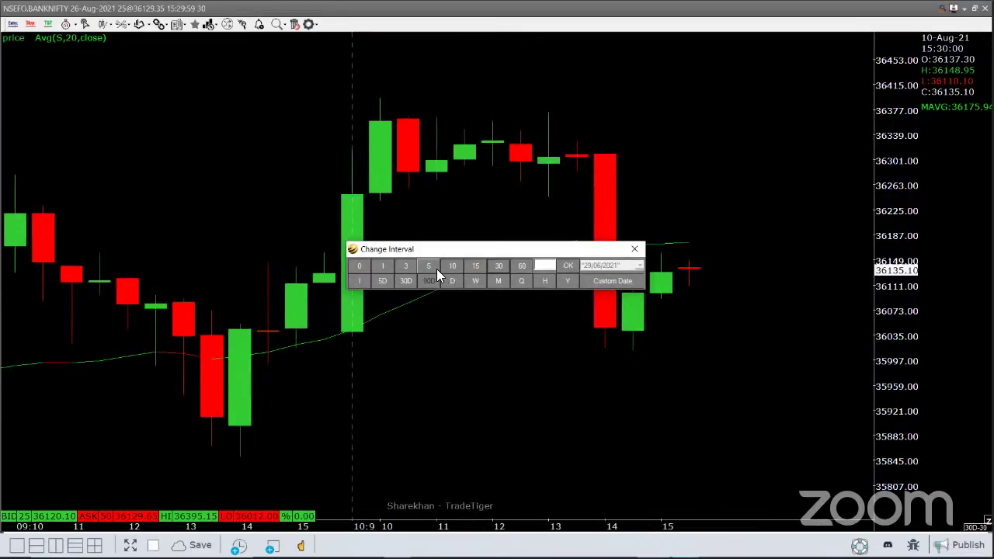
pyautogui.click(435, 267)
pyautogui.click(635, 248)
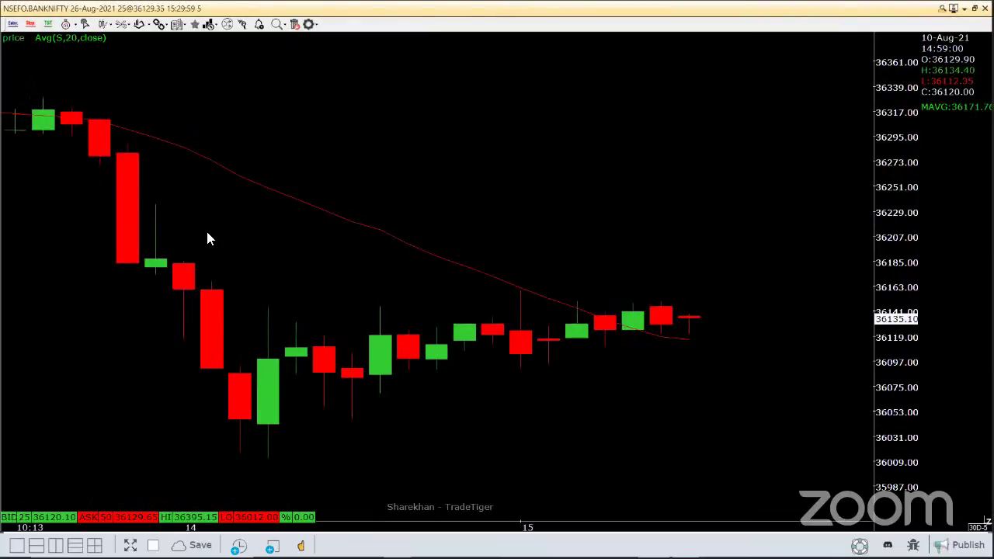
# - Circle the upper part of the long red candle before 14:00 and the following candle's upper wick, and clear the marks
pyautogui.moveTo(153, 222)
pyautogui.mouseDown()
pyautogui.moveTo(177, 212)
pyautogui.moveTo(136, 215)
pyautogui.moveTo(138, 146)
pyautogui.moveTo(130, 166)
pyautogui.mouseUp()
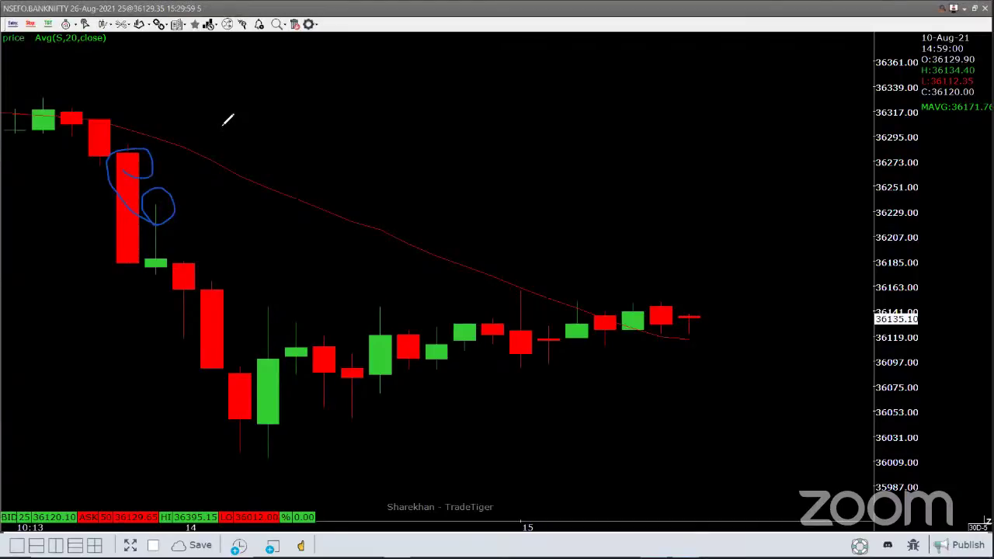
pyautogui.press('e')
pyautogui.press('Escape')
# - Restore the TradeTiger chart window and return to the 4-hour BANKNIFTY-I order-flow chart in Chrome with earlier August bars in view
pyautogui.click(975, 7)
pyautogui.doubleClick(806, 233)
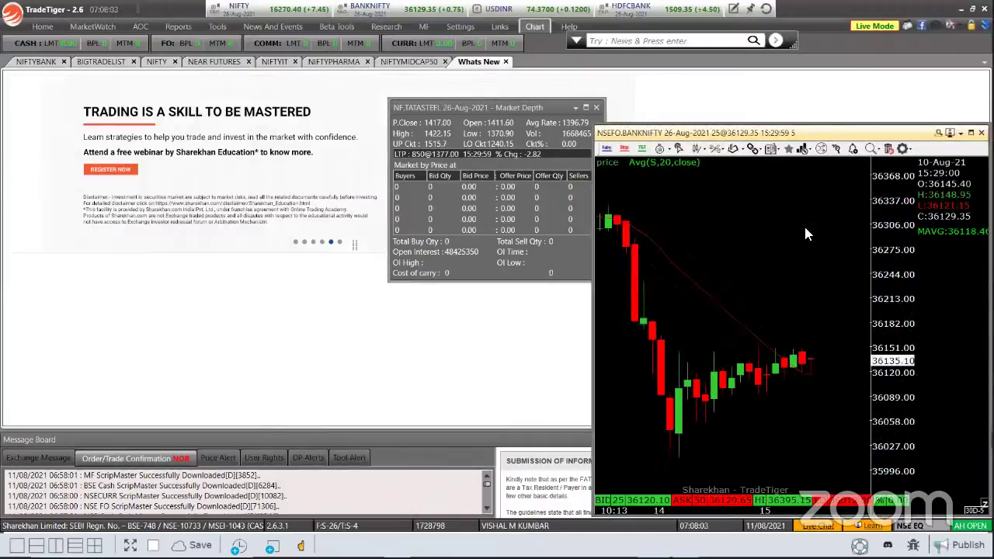
pyautogui.hotkey('alt', 'Tab')
pyautogui.moveTo(355, 251); pyautogui.dragTo(528, 337)
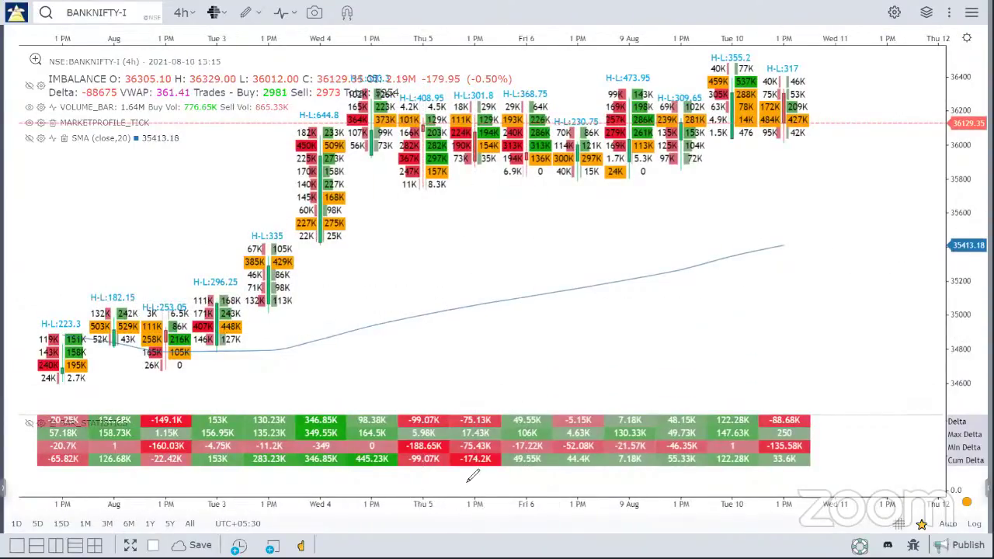
# - Underline the Cum Delta values of the 1 PM bars from Thu 5 to Tue 10 and sketch a rising price path, clearing both
pyautogui.moveTo(464, 476); pyautogui.dragTo(497, 466)
pyautogui.moveTo(561, 470); pyautogui.dragTo(596, 466)
pyautogui.moveTo(659, 471); pyautogui.dragTo(701, 466)
pyautogui.moveTo(767, 470); pyautogui.dragTo(796, 471)
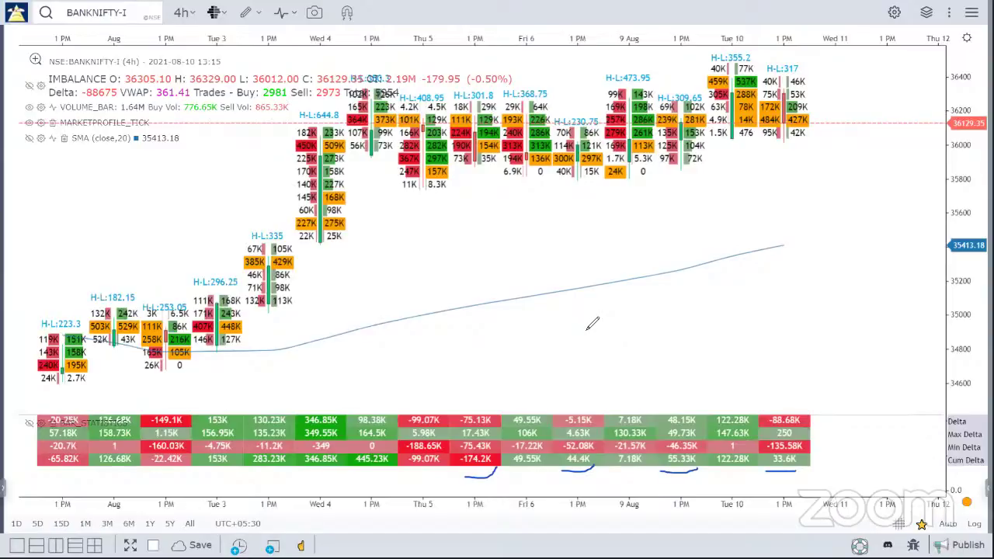
pyautogui.moveTo(730, 250)
pyautogui.mouseDown()
pyautogui.moveTo(786, 205)
pyautogui.moveTo(844, 81)
pyautogui.mouseUp()
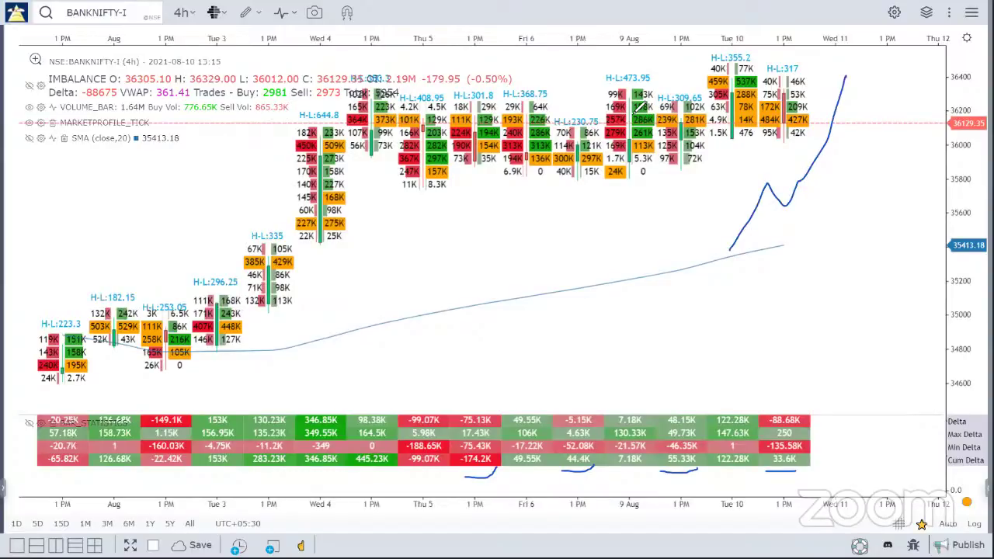
pyautogui.press('e')
# - Sketch a falling zigzag price path below the latest bars and a rising breakout path beside them, each with crossing strokes
pyautogui.moveTo(698, 208)
pyautogui.mouseDown()
pyautogui.moveTo(743, 237)
pyautogui.moveTo(840, 385)
pyautogui.mouseUp()
pyautogui.moveTo(728, 244)
pyautogui.mouseDown()
pyautogui.moveTo(798, 231)
pyautogui.moveTo(724, 356)
pyautogui.mouseUp()
pyautogui.moveTo(812, 160); pyautogui.dragTo(879, 106)
pyautogui.moveTo(906, 23); pyautogui.dragTo(880, 110)
pyautogui.moveTo(834, 84); pyautogui.dragTo(898, 117)
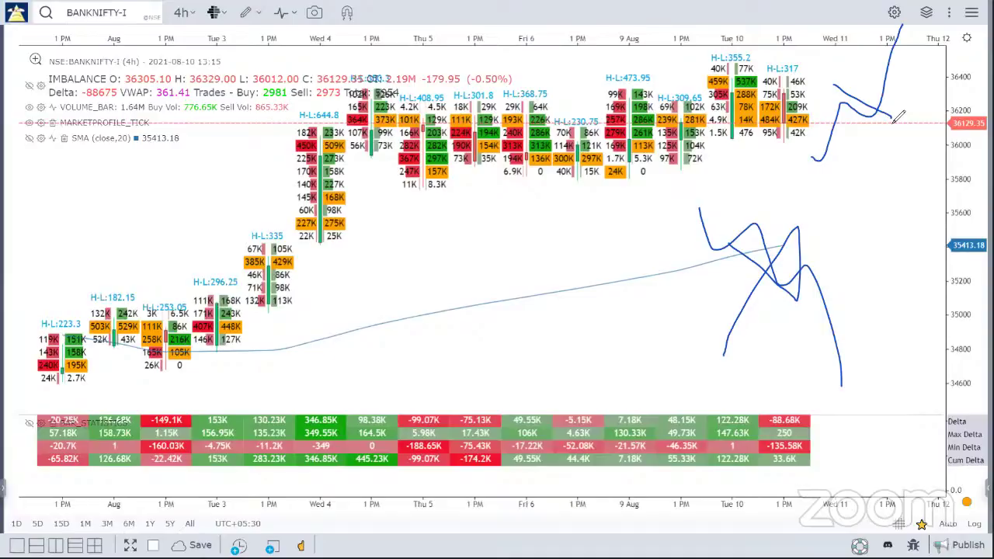
# - Draw a resistance line at the last Tue 10 bar's high and a support line under the Thu 5 to Fri 6 bars
pyautogui.moveTo(768, 81); pyautogui.dragTo(818, 82)
pyautogui.moveTo(391, 183); pyautogui.dragTo(574, 166)
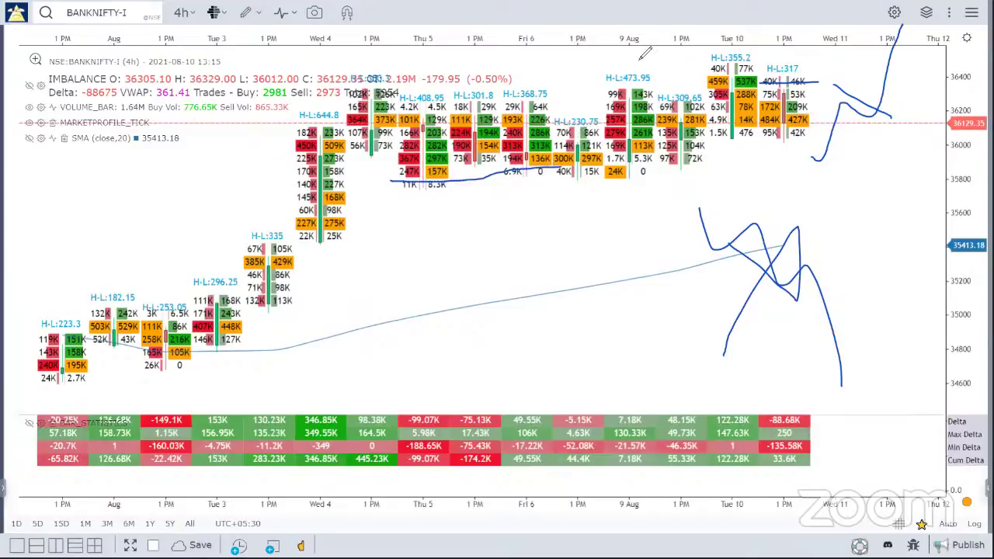
# - Circle the 1 PM Cum Delta values for Thu 5, Fri 6 and 9 Aug, extend a stroke from Thu 5, and underline through Tue 10
pyautogui.moveTo(466, 471)
pyautogui.mouseDown()
pyautogui.moveTo(497, 464)
pyautogui.moveTo(458, 466)
pyautogui.moveTo(489, 474)
pyautogui.moveTo(496, 459)
pyautogui.mouseUp()
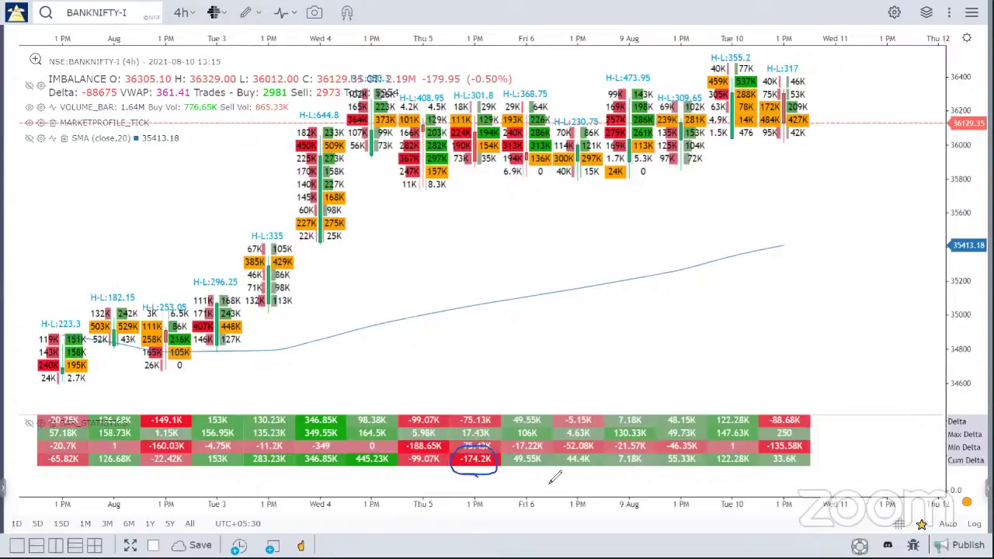
pyautogui.moveTo(565, 476)
pyautogui.mouseDown()
pyautogui.moveTo(592, 454)
pyautogui.moveTo(559, 458)
pyautogui.moveTo(579, 475)
pyautogui.mouseUp()
pyautogui.moveTo(669, 474)
pyautogui.mouseDown()
pyautogui.moveTo(703, 468)
pyautogui.moveTo(682, 445)
pyautogui.moveTo(666, 475)
pyautogui.moveTo(688, 476)
pyautogui.mouseUp()
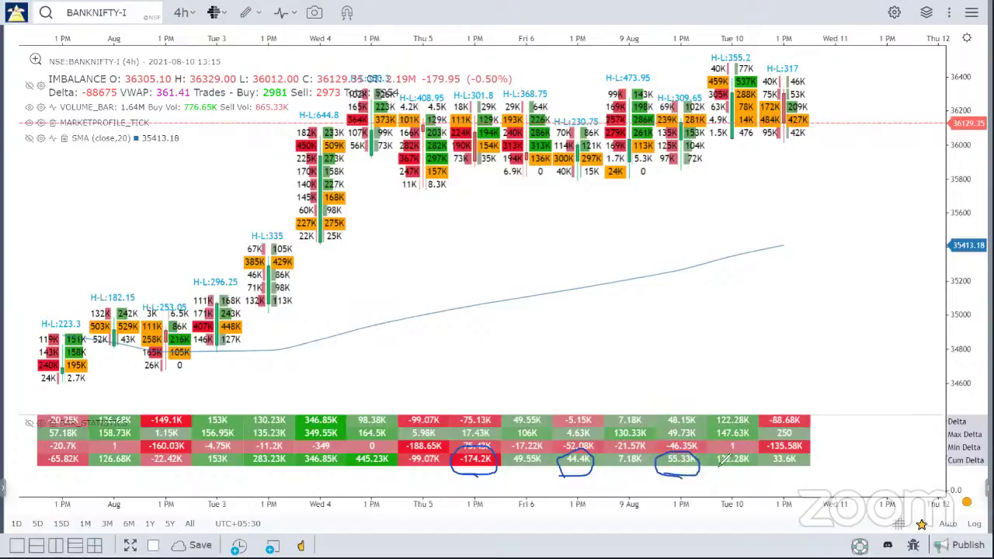
pyautogui.moveTo(775, 477); pyautogui.dragTo(809, 469)
pyautogui.moveTo(497, 464); pyautogui.dragTo(562, 353)
pyautogui.moveTo(580, 475); pyautogui.dragTo(809, 481)
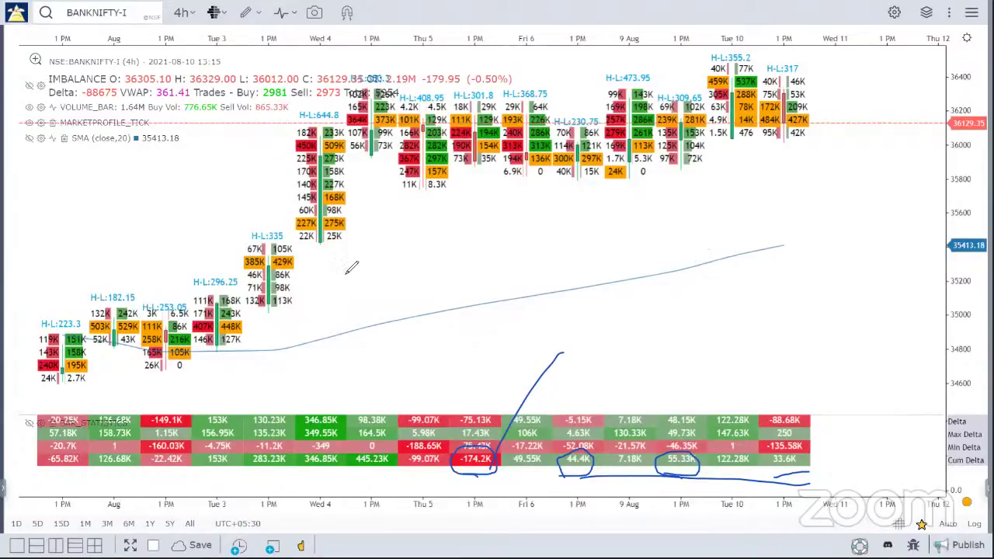
# - Draw a support line from the Wed 4 low across to Thu 12 and sketch a stepped fall from the current price to it
pyautogui.moveTo(317, 249)
pyautogui.mouseDown()
pyautogui.moveTo(641, 228)
pyautogui.moveTo(804, 230)
pyautogui.mouseUp()
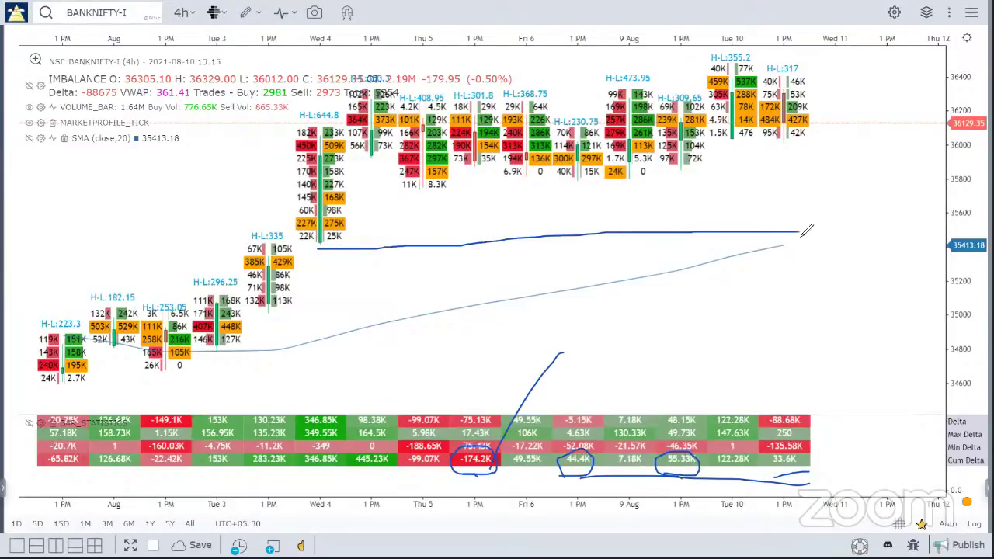
pyautogui.moveTo(899, 228); pyautogui.dragTo(943, 226)
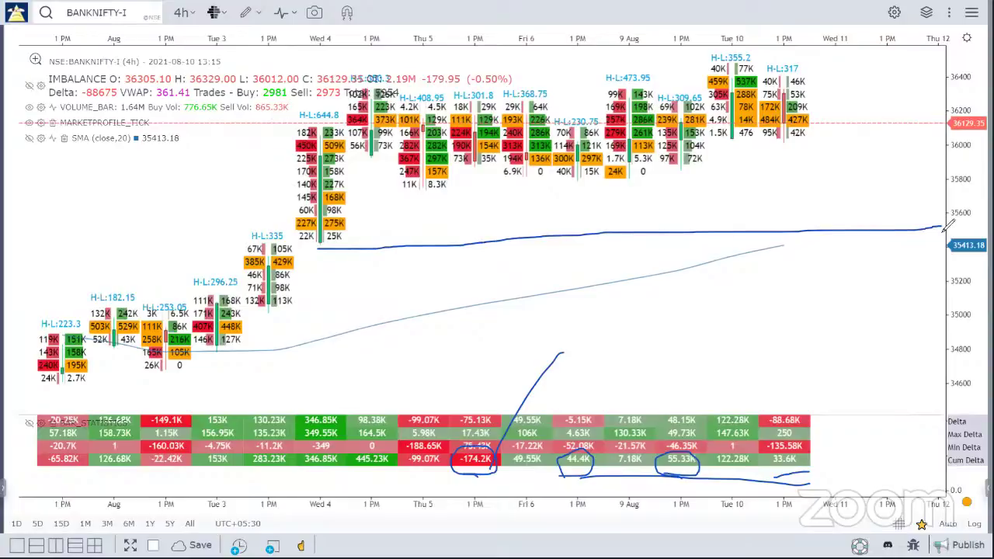
pyautogui.moveTo(800, 122)
pyautogui.mouseDown()
pyautogui.moveTo(807, 146)
pyautogui.moveTo(894, 238)
pyautogui.mouseUp()
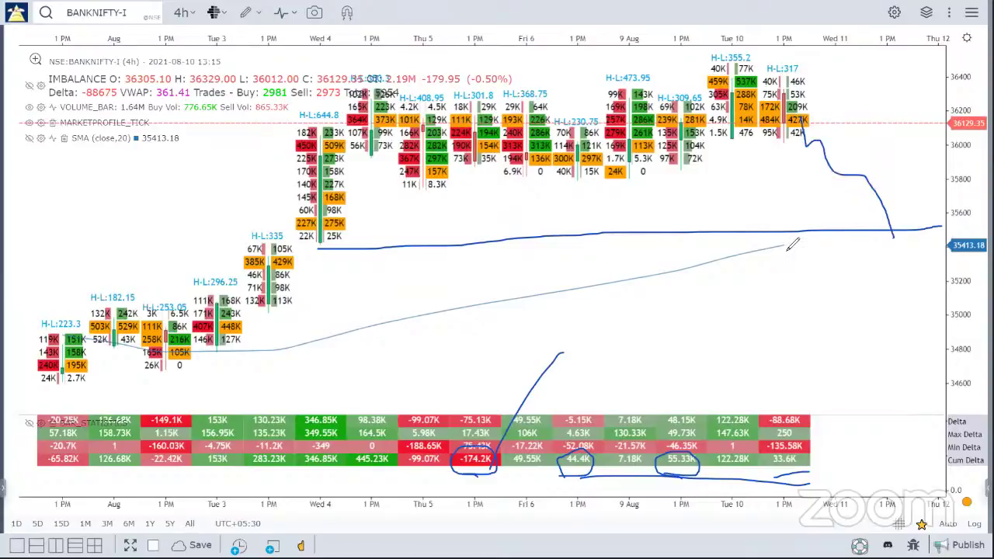
# - Mark nearer support levels with lines under the last Tue 10 bar at about 36000 and from the 9 Aug low at about 35780
pyautogui.moveTo(768, 143)
pyautogui.mouseDown()
pyautogui.moveTo(854, 142)
pyautogui.moveTo(772, 147)
pyautogui.mouseUp()
pyautogui.moveTo(627, 181); pyautogui.dragTo(814, 183)
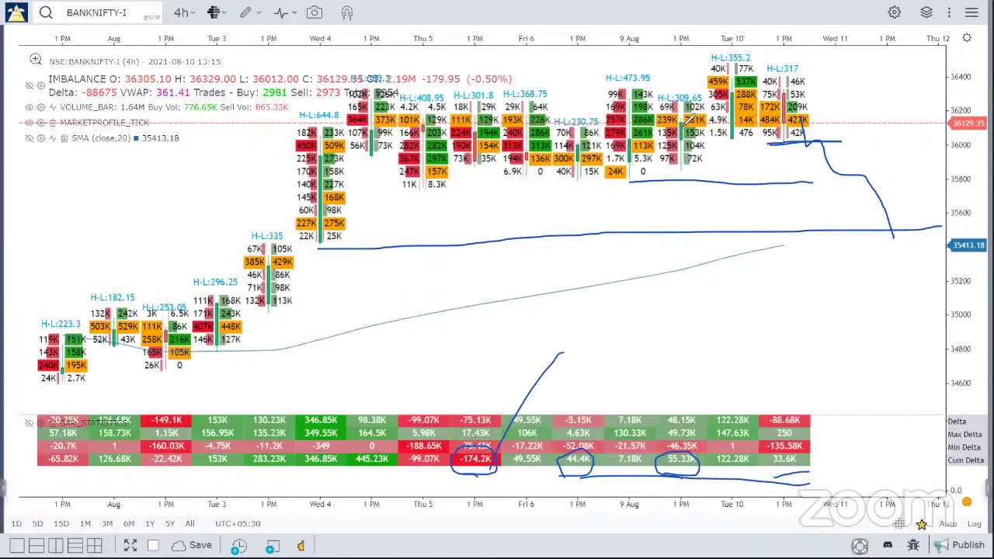
# - Clear the drawings, mark the last bar's low and levels at about 36400 and 35800 through Tue 10, and erase the marks
pyautogui.press('e')
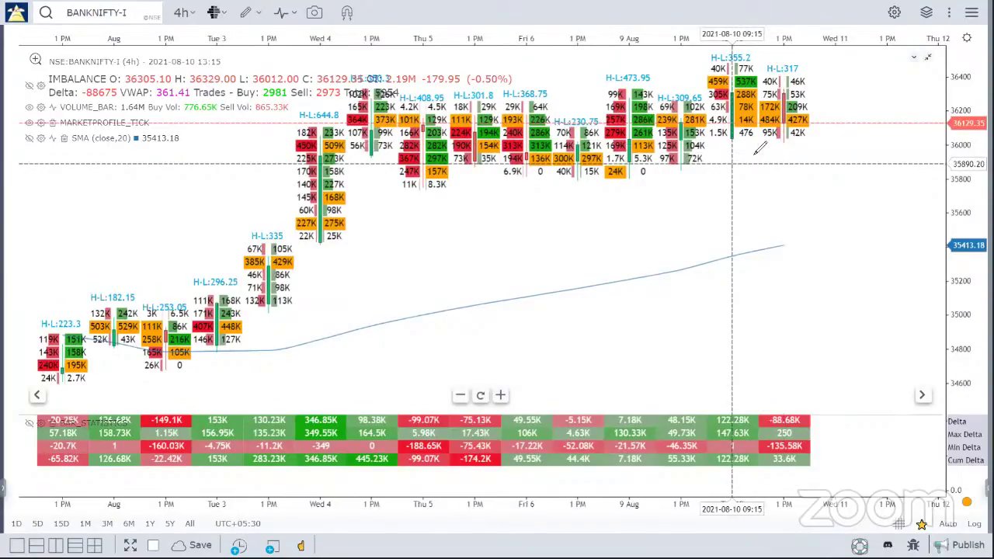
pyautogui.moveTo(837, 137)
pyautogui.mouseDown()
pyautogui.moveTo(843, 159)
pyautogui.moveTo(852, 141)
pyautogui.moveTo(835, 143)
pyautogui.mouseUp()
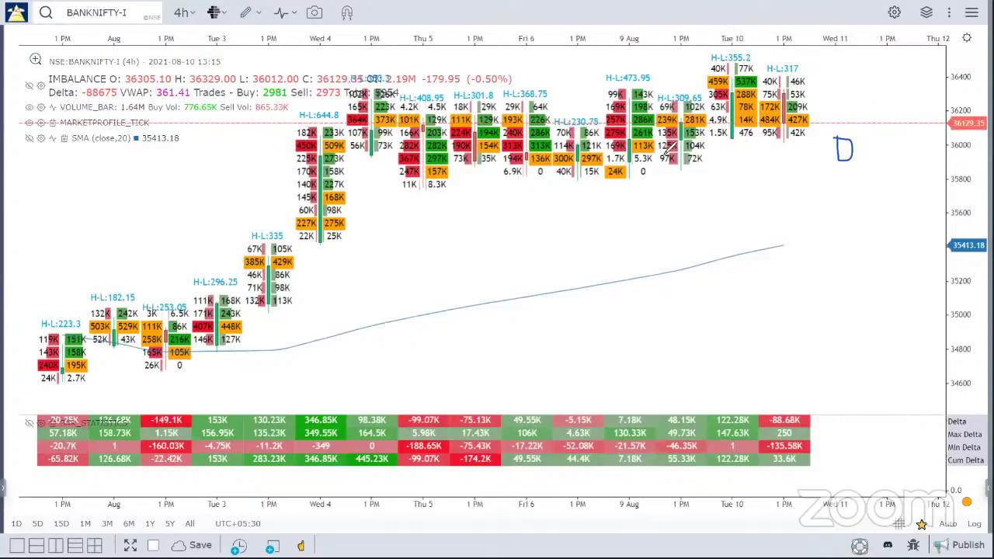
pyautogui.moveTo(666, 146)
pyautogui.mouseDown()
pyautogui.moveTo(662, 163)
pyautogui.moveTo(679, 141)
pyautogui.moveTo(660, 154)
pyautogui.moveTo(661, 121)
pyautogui.moveTo(683, 132)
pyautogui.moveTo(660, 118)
pyautogui.moveTo(665, 129)
pyautogui.moveTo(684, 123)
pyautogui.mouseUp()
pyautogui.moveTo(765, 79)
pyautogui.mouseDown()
pyautogui.moveTo(876, 71)
pyautogui.moveTo(757, 83)
pyautogui.mouseUp()
pyautogui.moveTo(668, 178); pyautogui.dragTo(867, 166)
pyautogui.moveTo(817, 106)
pyautogui.mouseDown()
pyautogui.moveTo(798, 140)
pyautogui.moveTo(821, 133)
pyautogui.moveTo(767, 145)
pyautogui.mouseUp()
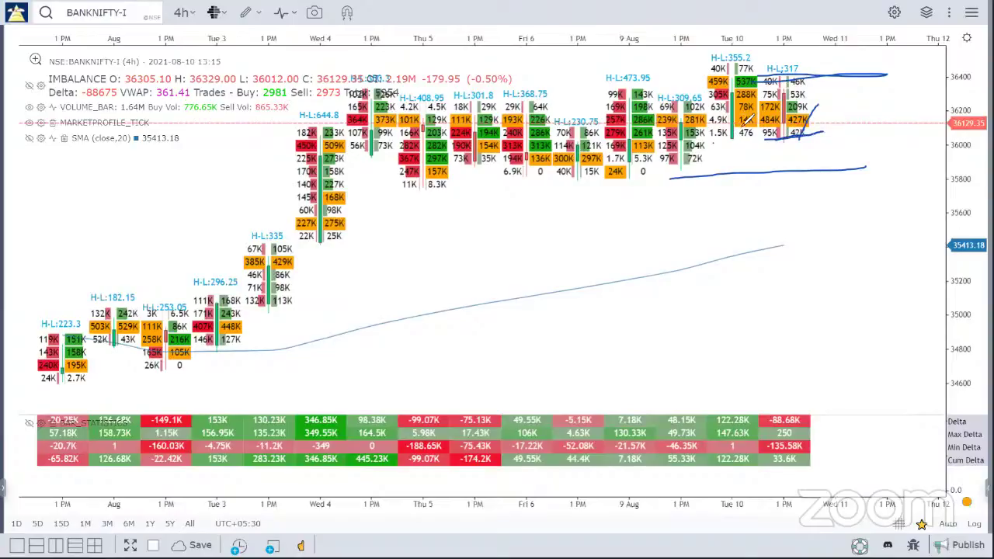
pyautogui.press('e')
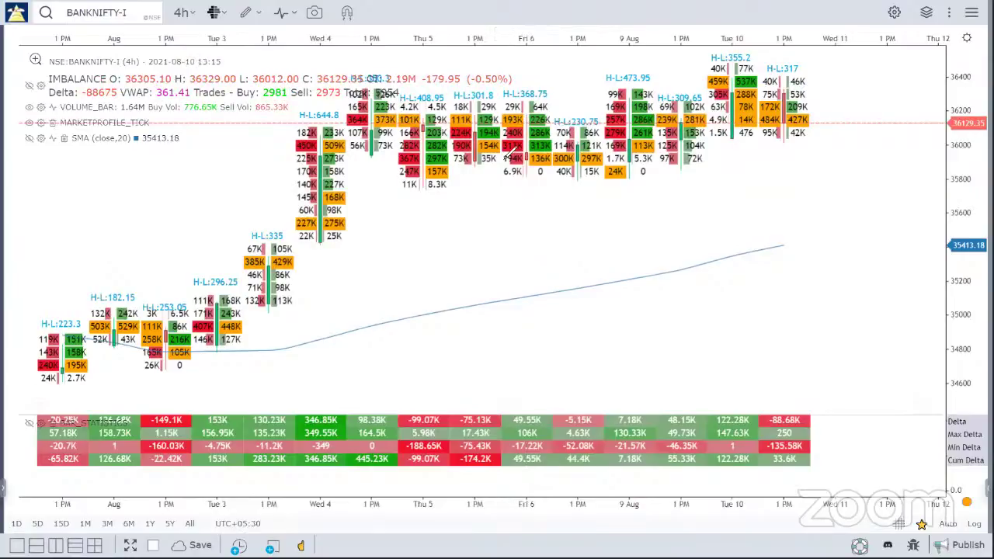
# - Outline the Wed 4 to Tue 10 range with upper and lower boundary lines, sketch a candle near Wed 11, and clear the drawings
pyautogui.moveTo(392, 96)
pyautogui.mouseDown()
pyautogui.moveTo(781, 74)
pyautogui.moveTo(782, 164)
pyautogui.moveTo(696, 201)
pyautogui.mouseUp()
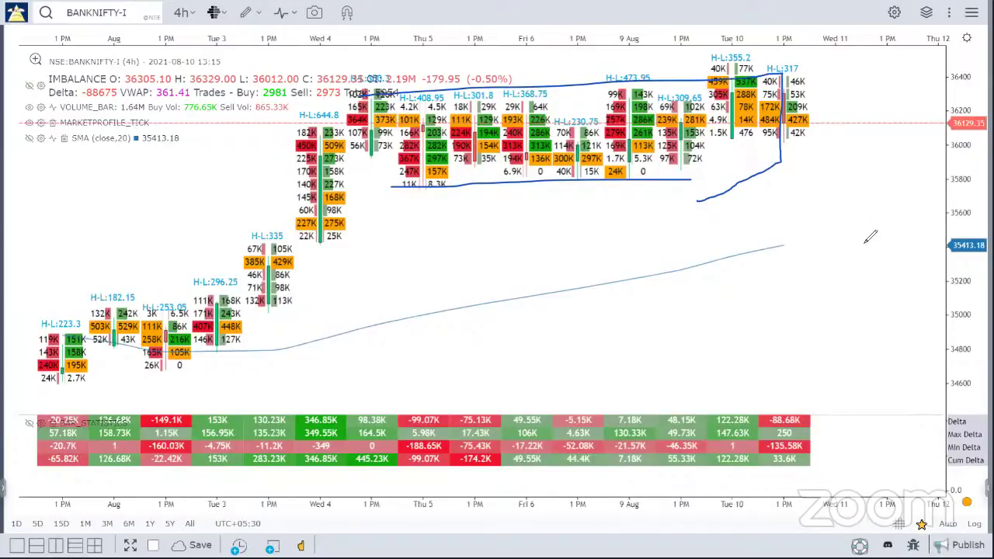
pyautogui.moveTo(831, 213)
pyautogui.mouseDown()
pyautogui.moveTo(838, 149)
pyautogui.moveTo(855, 150)
pyautogui.moveTo(864, 216)
pyautogui.moveTo(843, 216)
pyautogui.mouseUp()
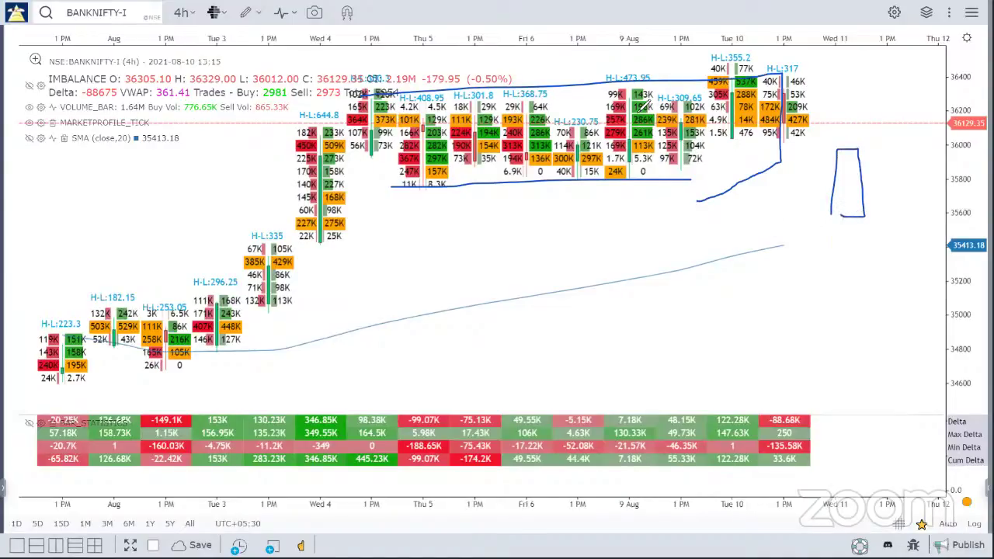
pyautogui.press('e')
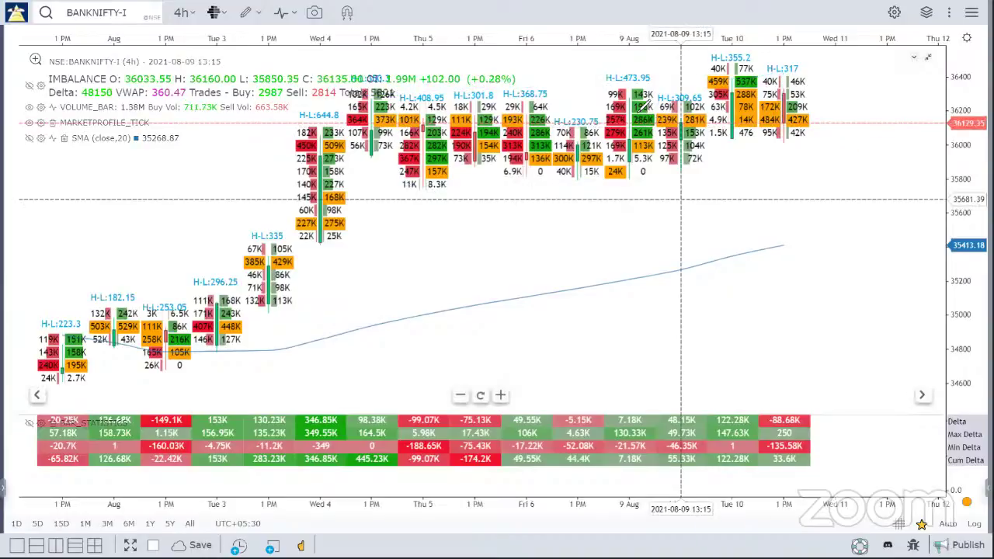
# - Switch to TradeTiger, open the NIFTY 26-Aug-2021 futures chart maximised, and set it to the daily interval
pyautogui.hotkey('alt', 'Tab')
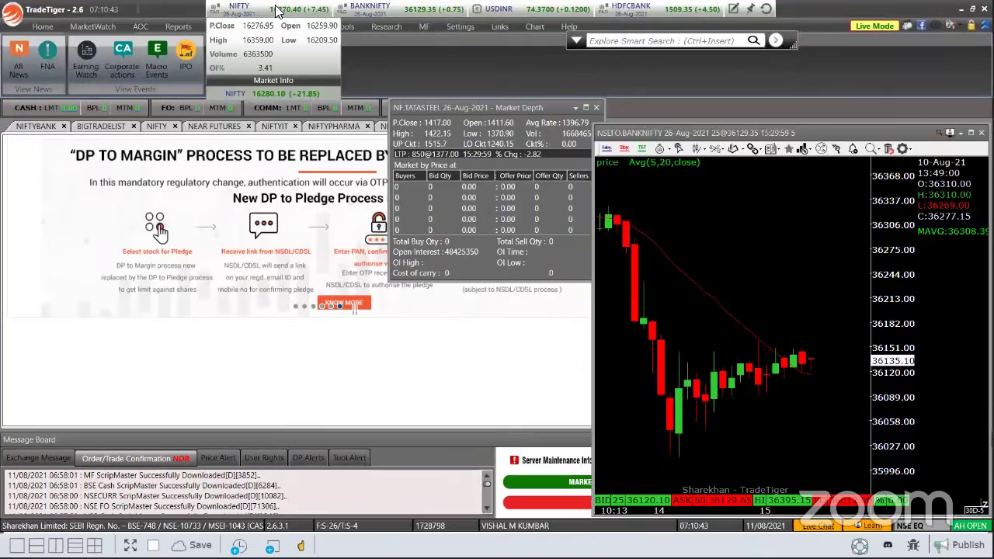
pyautogui.click(279, 11)
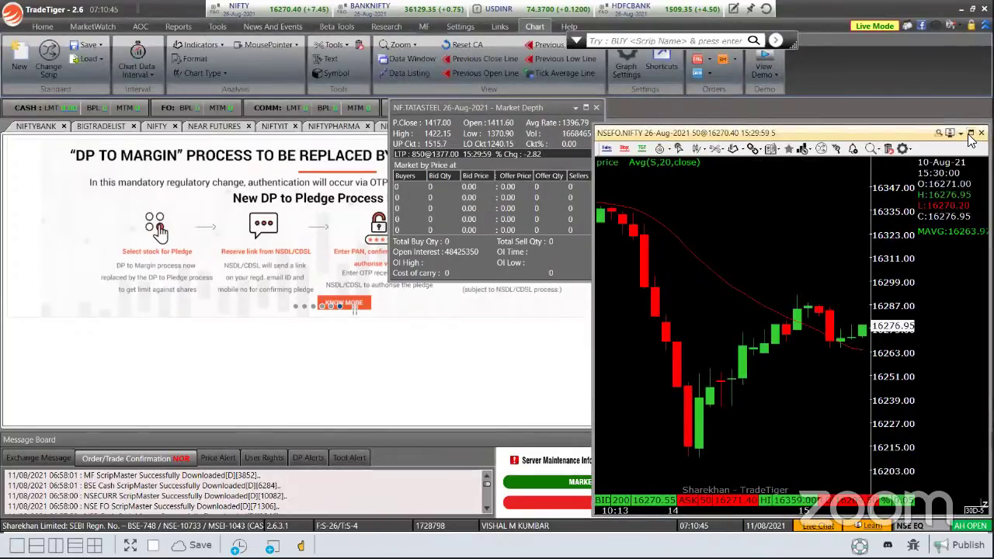
pyautogui.click(970, 133)
pyautogui.press('d')
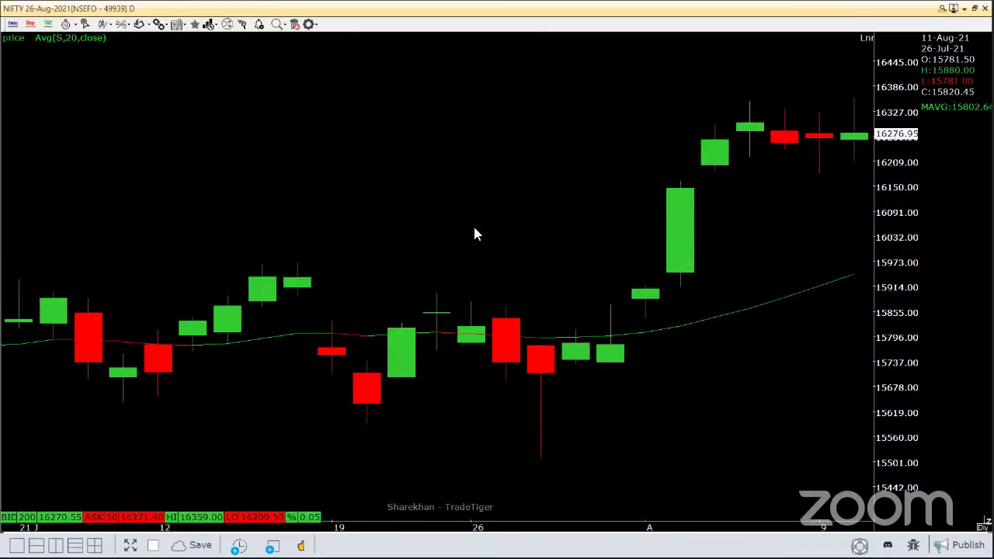
# - Mark the 5 Aug daily high with a short line and draw strokes over the 10 Aug and early August candles
pyautogui.moveTo(750, 104)
pyautogui.mouseDown()
pyautogui.moveTo(775, 103)
pyautogui.moveTo(734, 101)
pyautogui.moveTo(772, 102)
pyautogui.mouseUp()
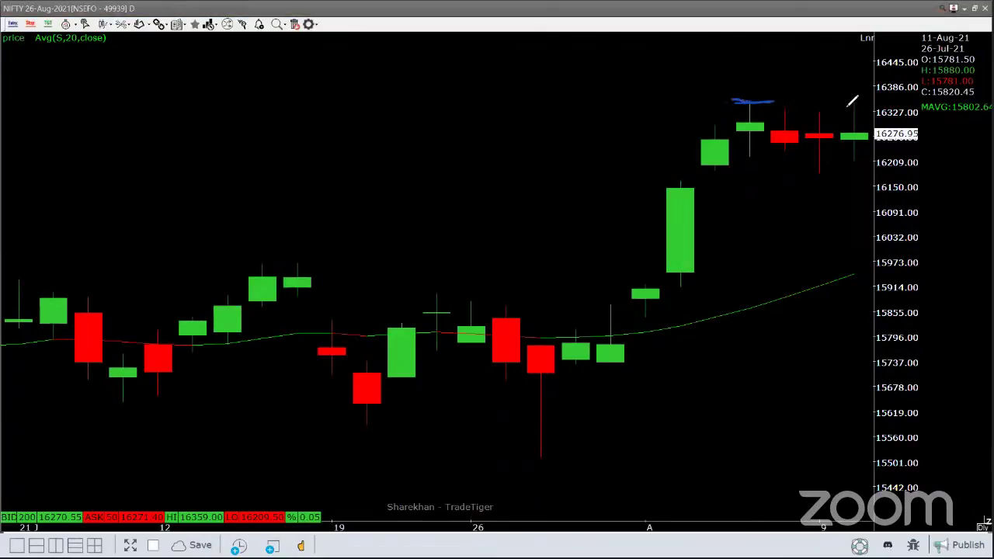
pyautogui.moveTo(854, 90)
pyautogui.mouseDown()
pyautogui.moveTo(845, 100)
pyautogui.moveTo(858, 185)
pyautogui.mouseUp()
pyautogui.moveTo(739, 122)
pyautogui.mouseDown()
pyautogui.moveTo(774, 175)
pyautogui.moveTo(733, 155)
pyautogui.moveTo(769, 71)
pyautogui.moveTo(889, 159)
pyautogui.moveTo(721, 153)
pyautogui.mouseUp()
# - Switch to the browser footprint chart and load the NIFTY 50 future contract NIFTY-I in place of BANKNIFTY-I
pyautogui.hotkey('alt', 'Tab')
pyautogui.hotkey('alt', 'Tab')
pyautogui.hotkey('alt', 'Tab')
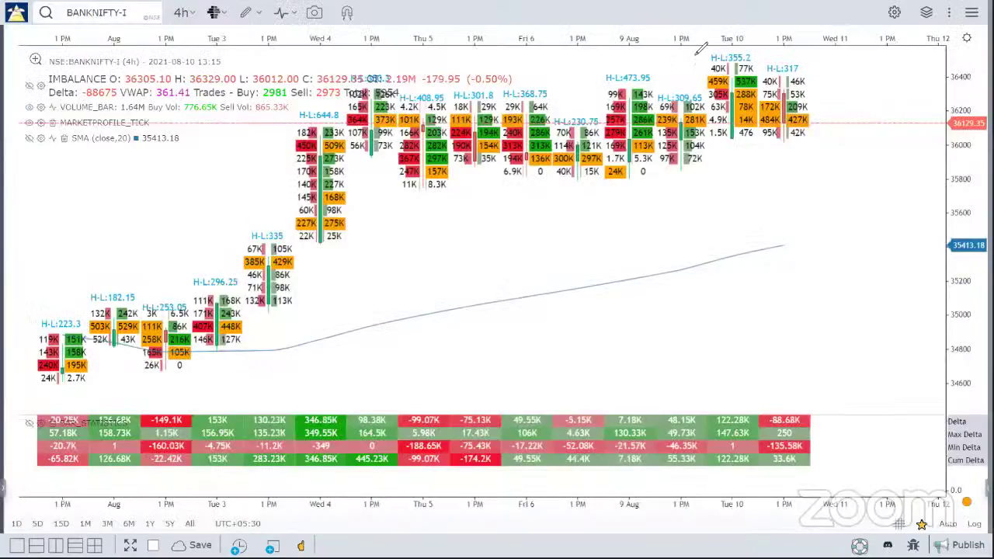
pyautogui.click(125, 16)
pyautogui.write('NIFT')
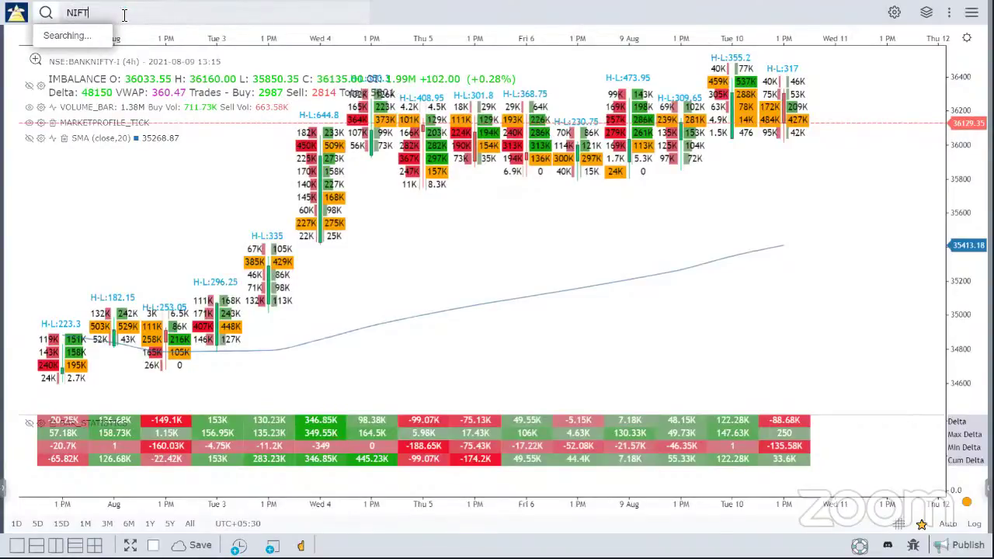
pyautogui.write('Y')
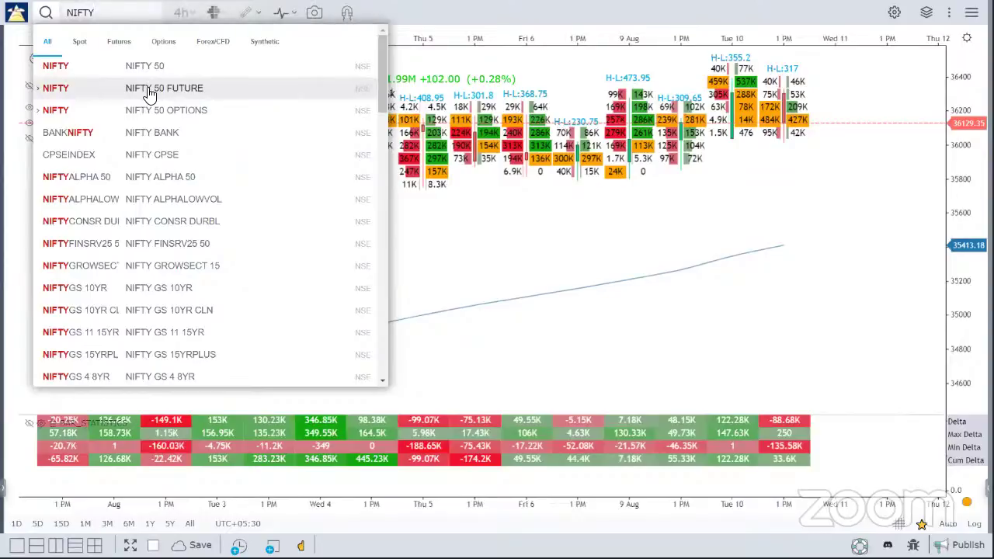
pyautogui.click(150, 92)
pyautogui.click(152, 114)
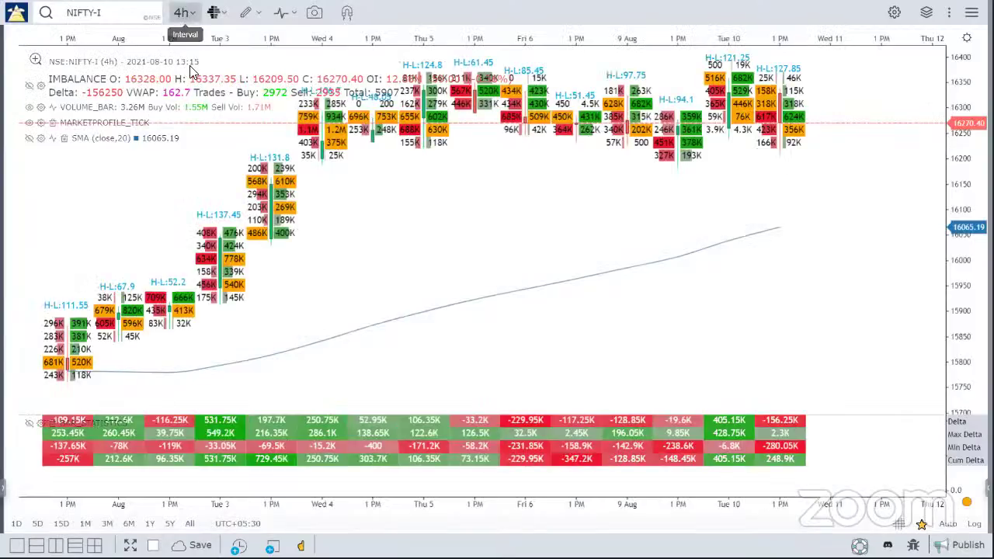
# - Return to TradeTiger, mark the 9 Aug low and 10 Aug high, sketch the swing between them, and clear the drawings
pyautogui.hotkey('alt', 'Tab')
pyautogui.hotkey('alt', 'Tab')
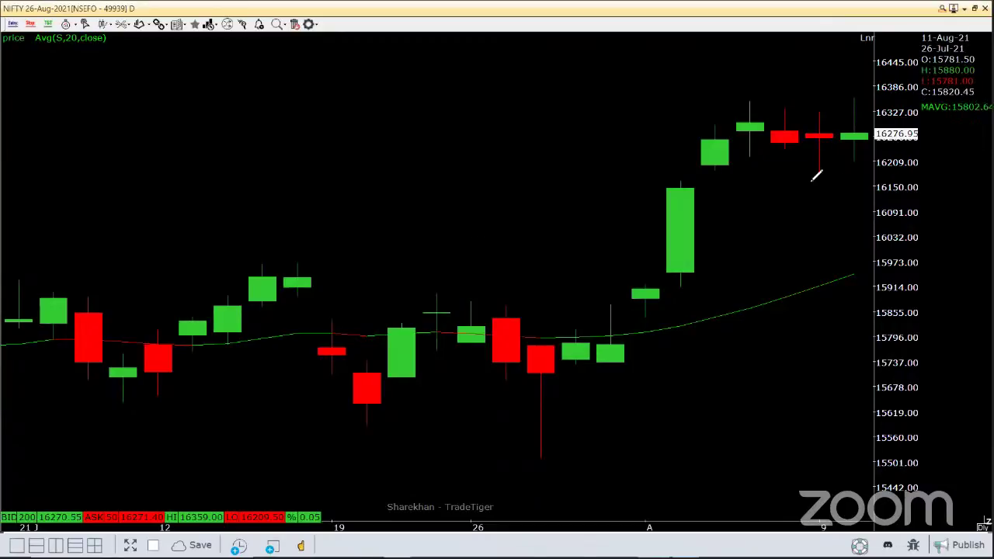
pyautogui.moveTo(808, 178); pyautogui.dragTo(840, 177)
pyautogui.moveTo(829, 101); pyautogui.dragTo(876, 101)
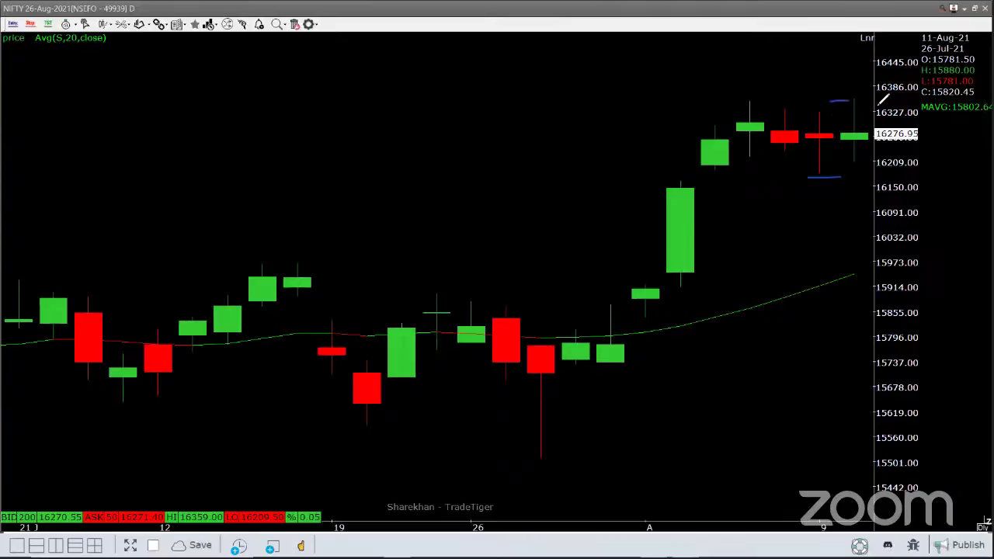
pyautogui.moveTo(821, 175)
pyautogui.mouseDown()
pyautogui.moveTo(860, 101)
pyautogui.moveTo(871, 159)
pyautogui.mouseUp()
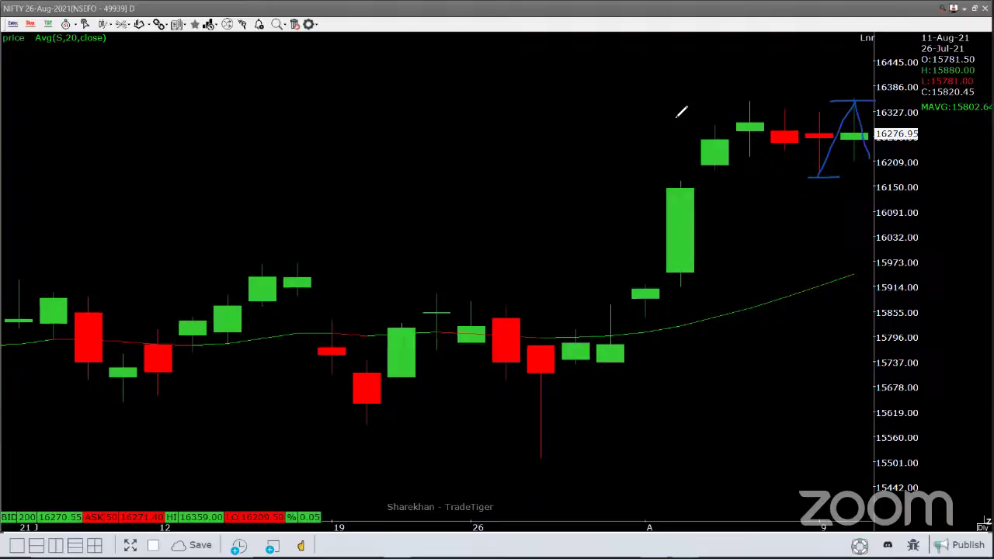
pyautogui.press('e')
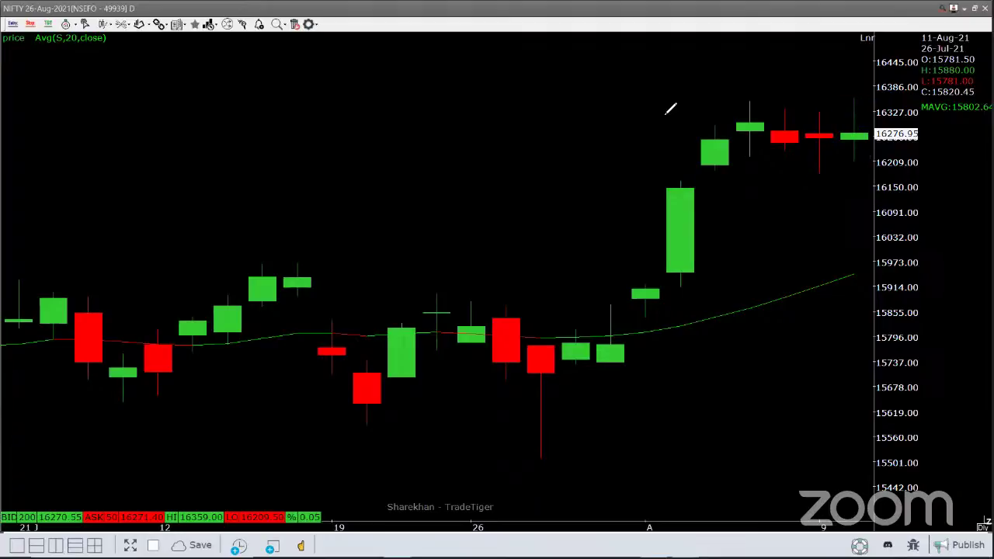
# - Draw range lines at about 16350 and 16209 across the 5 to 10 Aug daily candles, and clear them
pyautogui.moveTo(730, 103); pyautogui.dragTo(852, 103)
pyautogui.moveTo(730, 162); pyautogui.dragTo(903, 163)
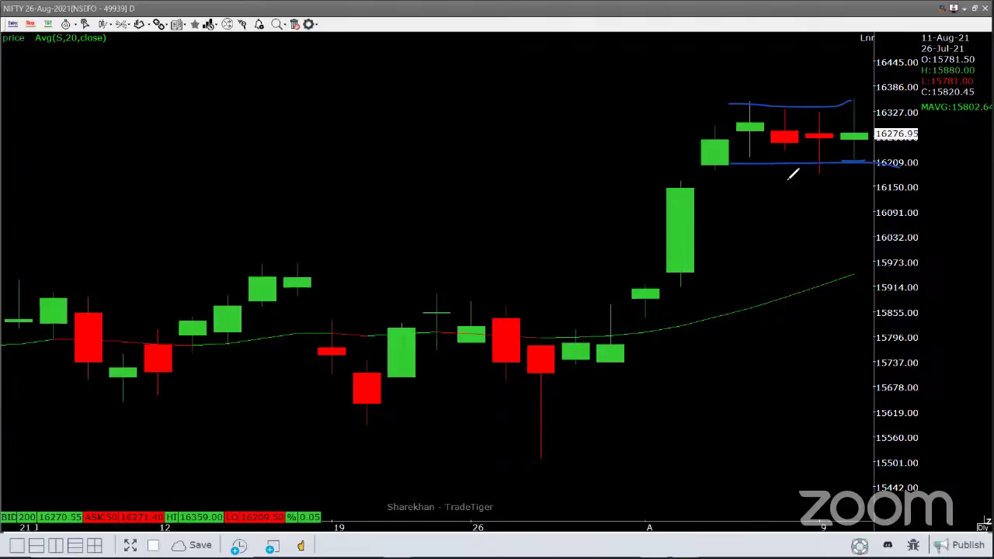
pyautogui.press('e')
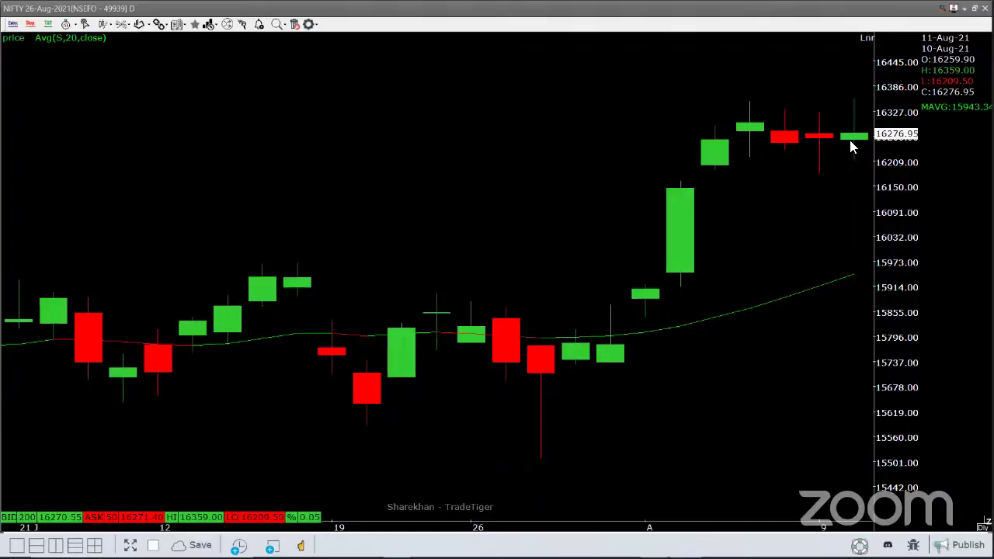
# - Check the NIFTY-I footprint chart, return to TradeTiger, circle the 4 to 10 Aug daily candles, and clear the circle
pyautogui.hotkey('alt', 'Tab')
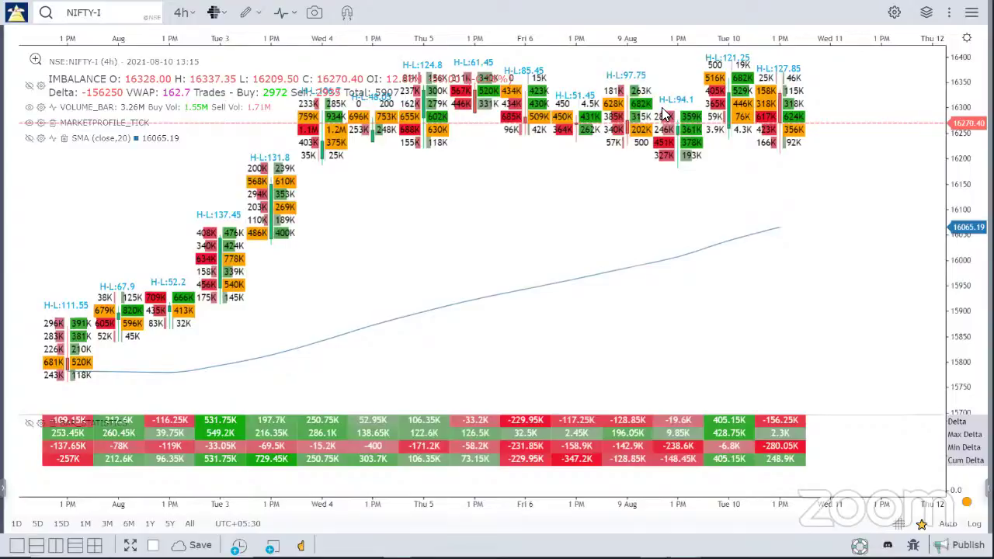
pyautogui.hotkey('alt', 'Tab')
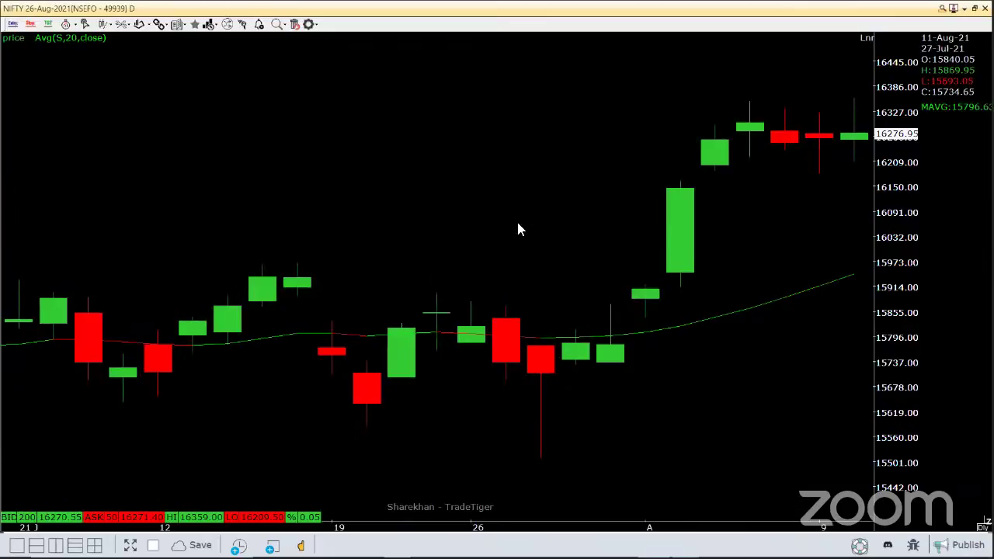
pyautogui.moveTo(678, 157)
pyautogui.mouseDown()
pyautogui.moveTo(836, 71)
pyautogui.moveTo(816, 204)
pyautogui.moveTo(694, 175)
pyautogui.moveTo(685, 146)
pyautogui.mouseUp()
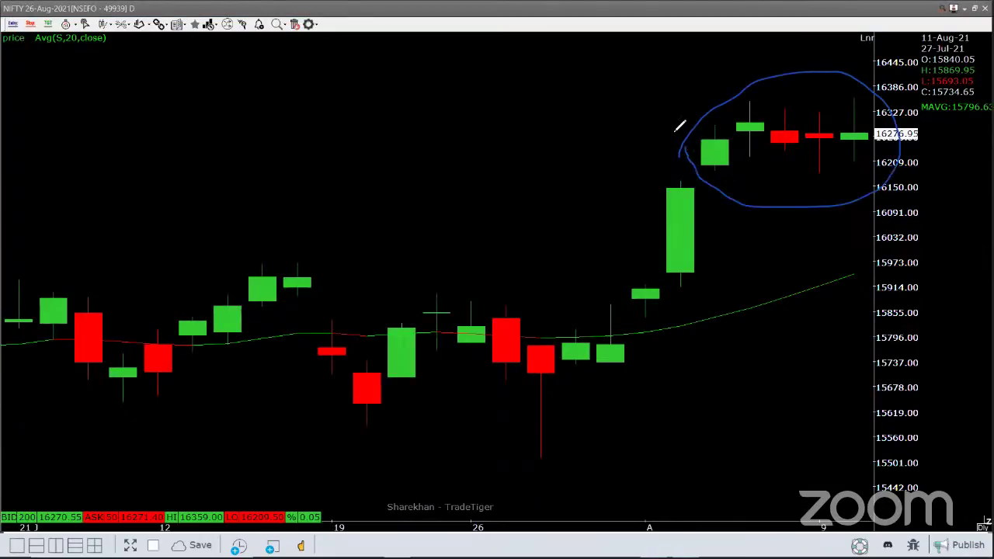
pyautogui.press('Escape')
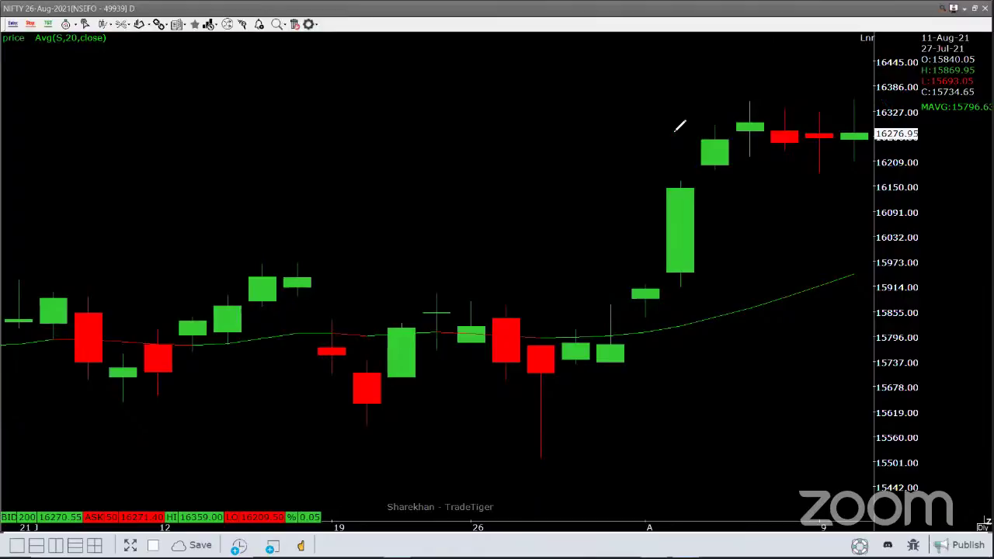
# - On the browser footprint chart, underline the 1 PM Cum Delta values for Wed 4 and Thu 5, circle Fri 6's, and link them with a curve
pyautogui.hotkey('alt', 'Tab')
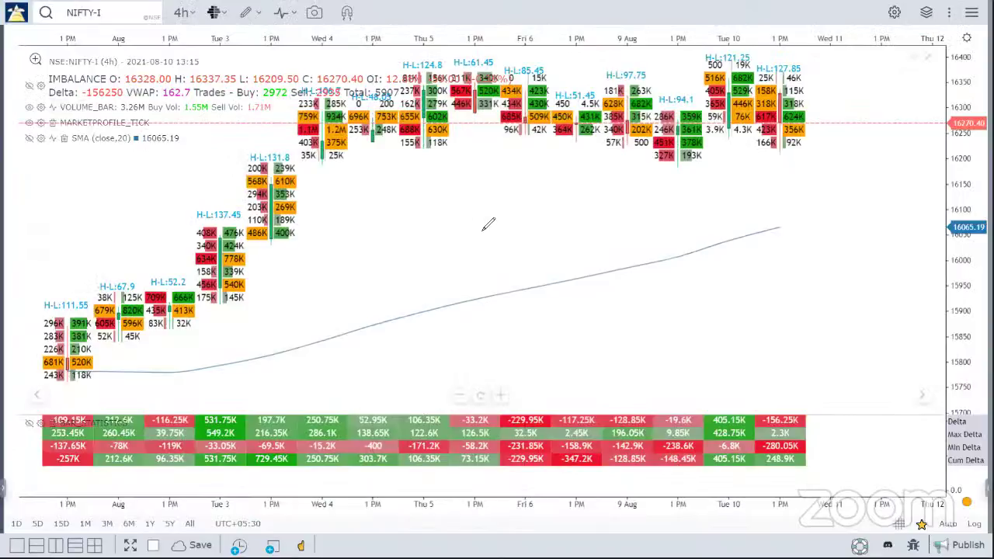
pyautogui.moveTo(355, 475); pyautogui.dragTo(392, 470)
pyautogui.moveTo(458, 478); pyautogui.dragTo(498, 472)
pyautogui.moveTo(558, 472)
pyautogui.mouseDown()
pyautogui.moveTo(600, 468)
pyautogui.moveTo(584, 444)
pyautogui.moveTo(572, 470)
pyautogui.mouseUp()
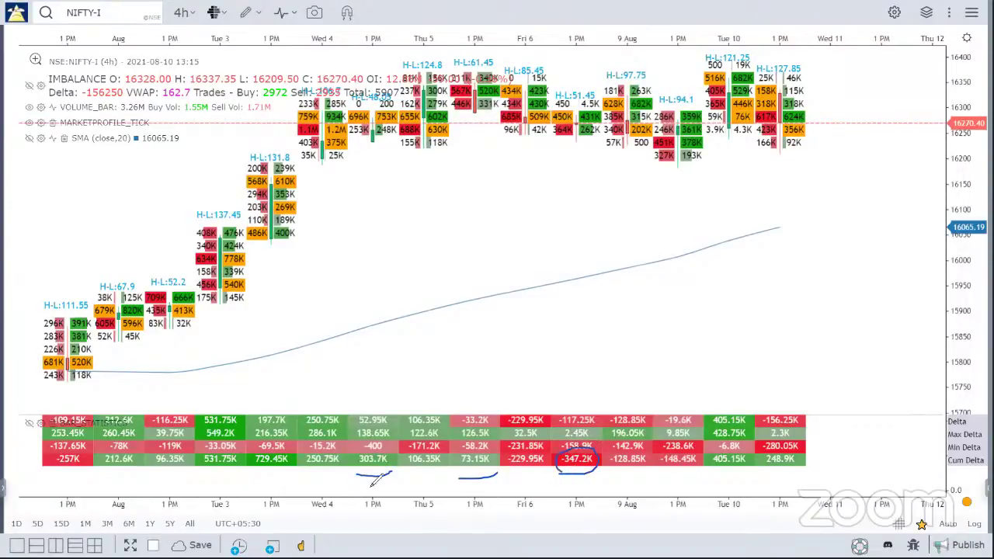
pyautogui.moveTo(359, 470); pyautogui.dragTo(399, 469)
pyautogui.moveTo(459, 478); pyautogui.dragTo(497, 480)
pyautogui.moveTo(546, 448)
pyautogui.mouseDown()
pyautogui.moveTo(332, 480)
pyautogui.moveTo(400, 483)
pyautogui.mouseUp()
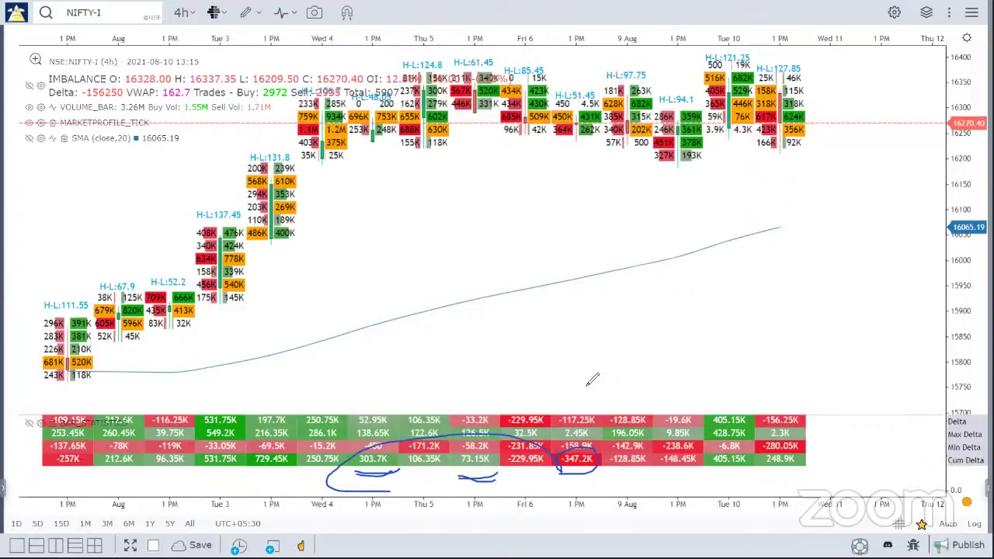
# - Draw a curve down to the circled Fri 6 Cum Delta value and underline the 1 PM values for 9 Aug and Tue 10
pyautogui.moveTo(531, 369); pyautogui.dragTo(602, 452)
pyautogui.click(609, 473)
pyautogui.moveTo(665, 472); pyautogui.dragTo(817, 463)
# - Write "+1L" in the empty area under the last bars, circle it, and clear all drawings
pyautogui.moveTo(768, 303)
pyautogui.mouseDown()
pyautogui.moveTo(824, 291)
pyautogui.moveTo(793, 287)
pyautogui.moveTo(806, 336)
pyautogui.mouseUp()
pyautogui.moveTo(849, 304)
pyautogui.mouseDown()
pyautogui.moveTo(839, 249)
pyautogui.moveTo(828, 263)
pyautogui.moveTo(868, 307)
pyautogui.mouseUp()
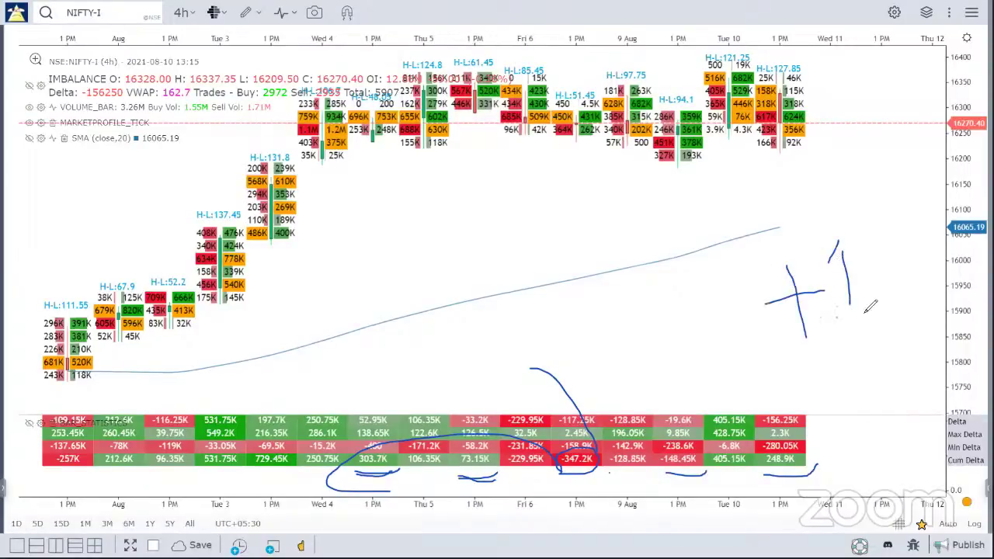
pyautogui.moveTo(860, 240)
pyautogui.mouseDown()
pyautogui.moveTo(881, 295)
pyautogui.moveTo(898, 291)
pyautogui.mouseUp()
pyautogui.moveTo(781, 307)
pyautogui.mouseDown()
pyautogui.moveTo(908, 211)
pyautogui.moveTo(811, 342)
pyautogui.moveTo(786, 298)
pyautogui.mouseUp()
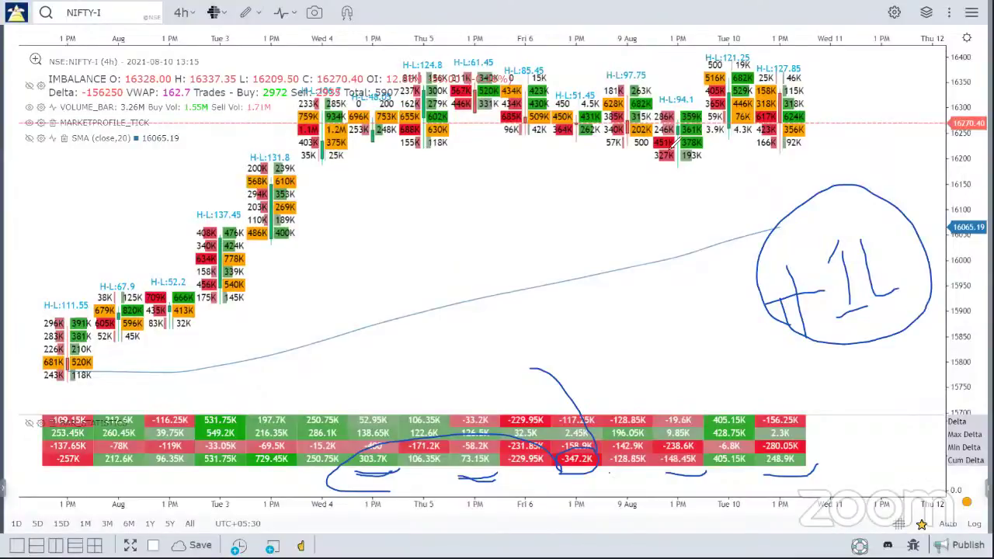
pyautogui.press('e')
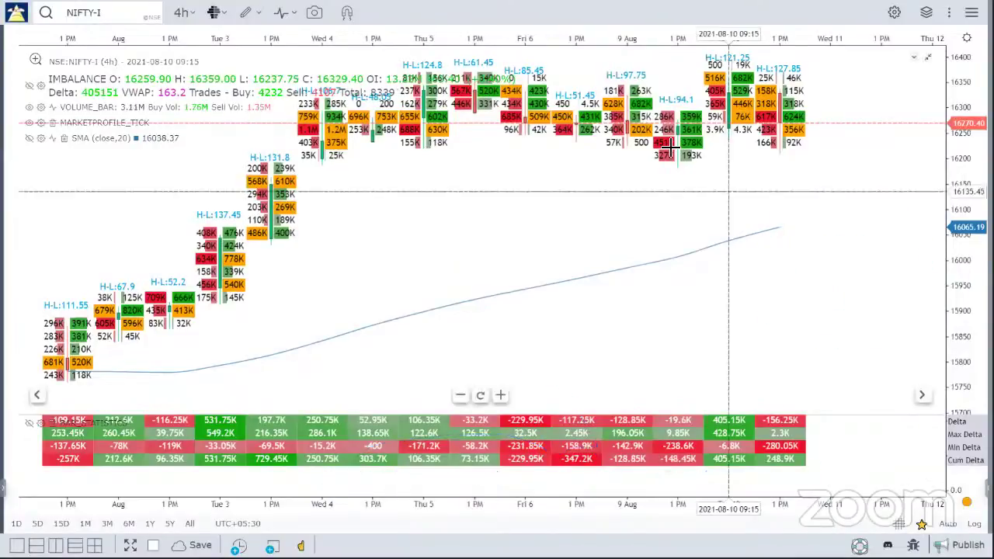
# - Switch to TradeTiger and change the NIFTY futures chart interval to 5 minutes
pyautogui.hotkey('alt', 'Tab')
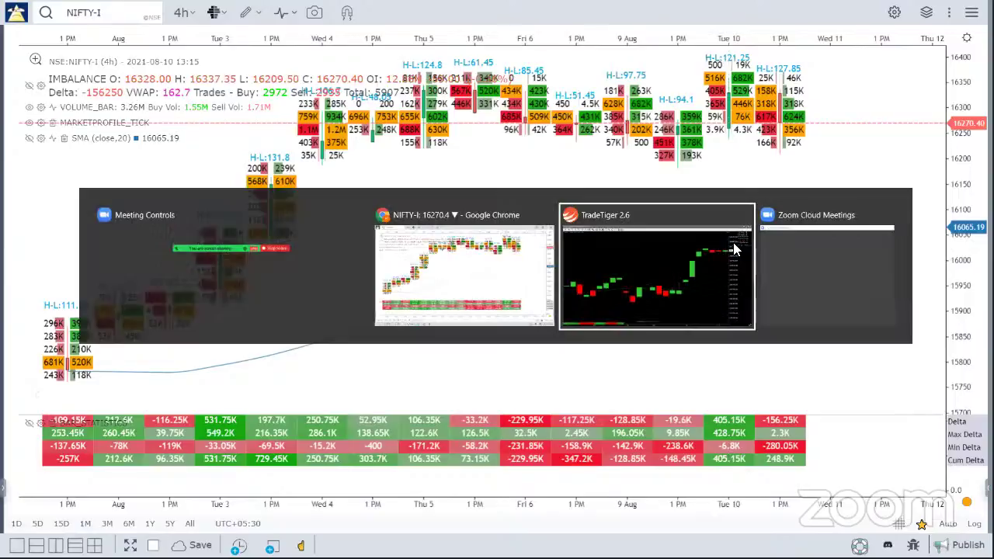
pyautogui.click(733, 242)
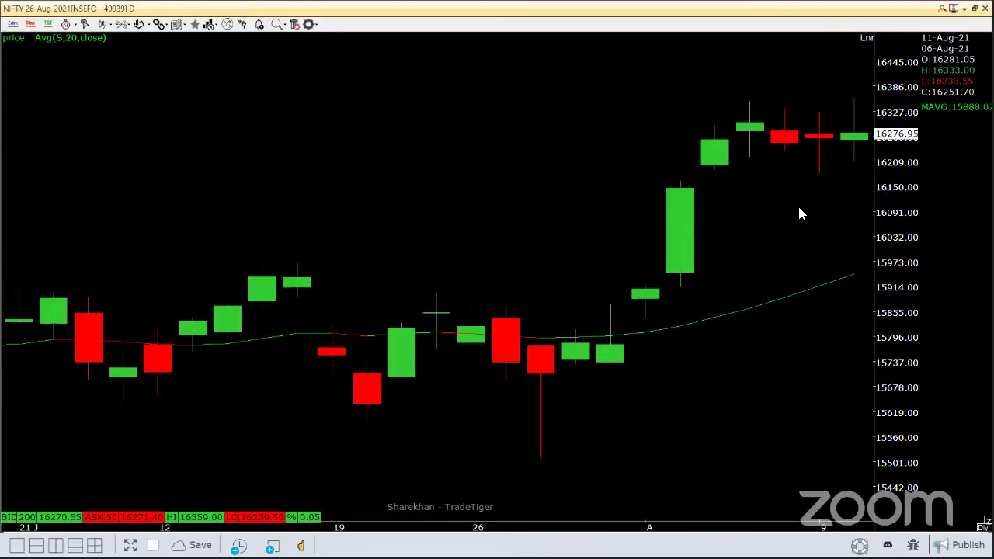
pyautogui.moveTo(758, 194)
pyautogui.press('space')
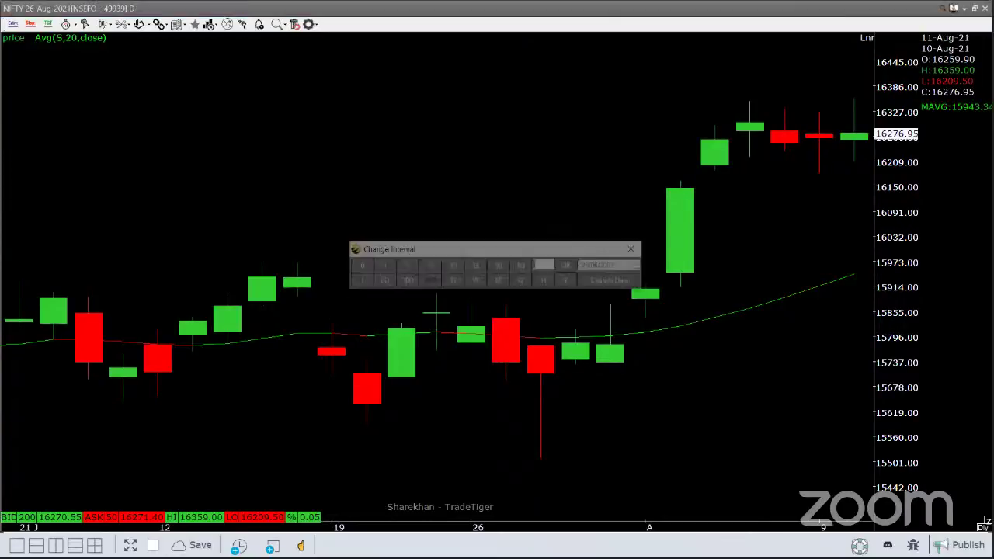
pyautogui.click(429, 267)
pyautogui.click(634, 250)
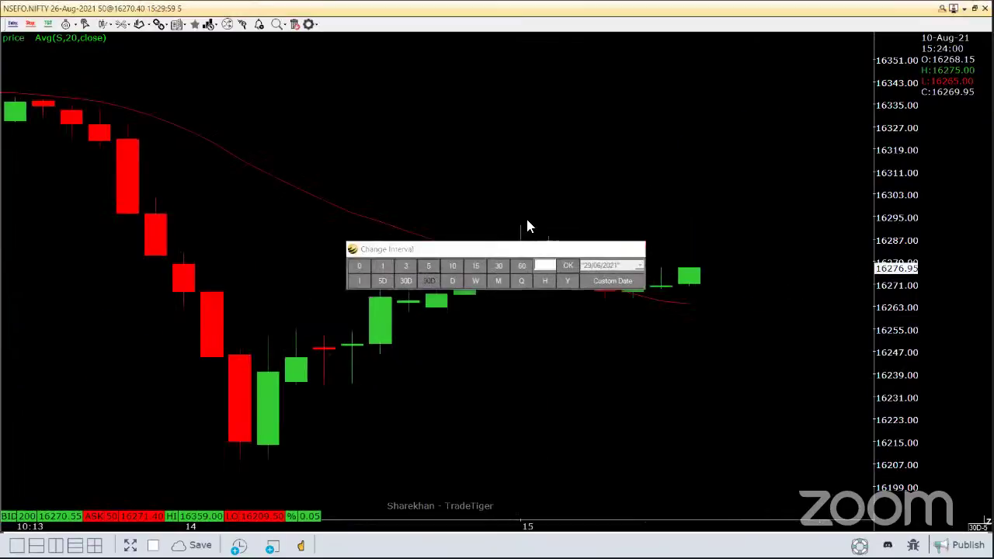
# - Draw a support line from the 10 Aug afternoon low at about 16210 and sketch a candle breaking below it
pyautogui.moveTo(250, 454); pyautogui.dragTo(789, 473)
pyautogui.moveTo(736, 363); pyautogui.dragTo(742, 489)
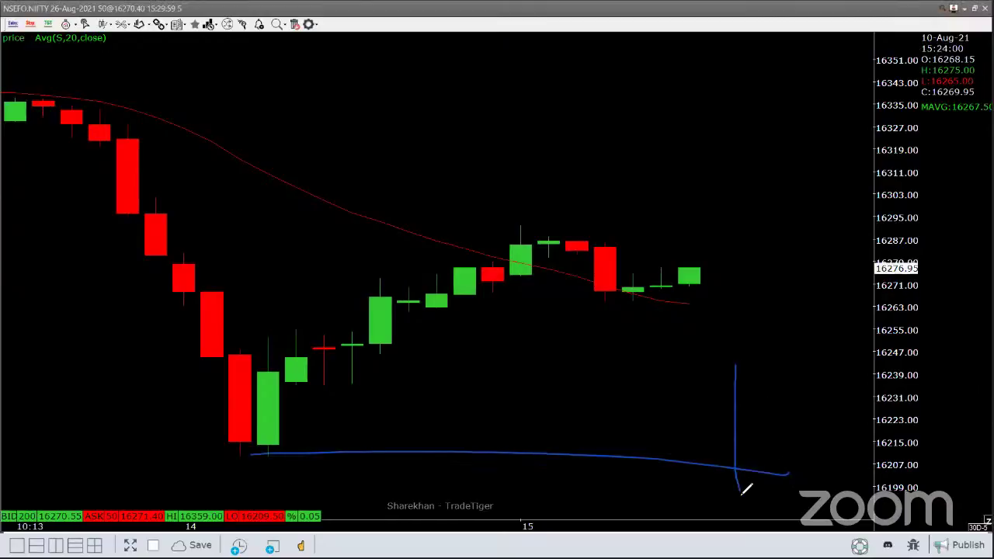
pyautogui.moveTo(734, 373)
pyautogui.mouseDown()
pyautogui.moveTo(761, 374)
pyautogui.moveTo(767, 487)
pyautogui.moveTo(747, 501)
pyautogui.moveTo(741, 491)
pyautogui.moveTo(833, 473)
pyautogui.mouseUp()
# - Add level lines and curved strokes beside the sketched breakdown candle, retrace its outline, and clear all drawings
pyautogui.moveTo(647, 433); pyautogui.dragTo(729, 424)
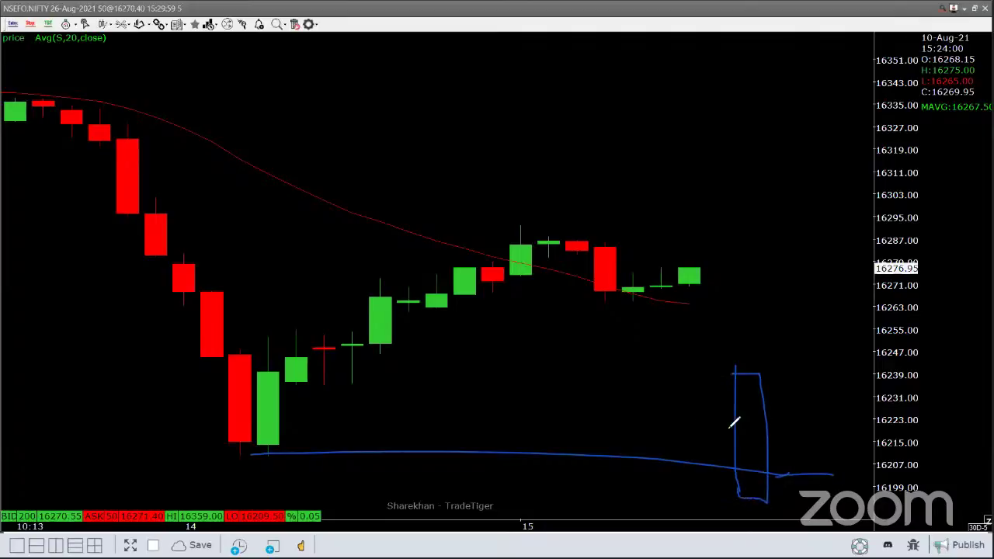
pyautogui.moveTo(679, 455); pyautogui.dragTo(732, 448)
pyautogui.moveTo(736, 371)
pyautogui.mouseDown()
pyautogui.moveTo(740, 502)
pyautogui.moveTo(767, 497)
pyautogui.moveTo(761, 361)
pyautogui.moveTo(713, 382)
pyautogui.moveTo(723, 418)
pyautogui.mouseUp()
pyautogui.moveTo(714, 375); pyautogui.dragTo(701, 448)
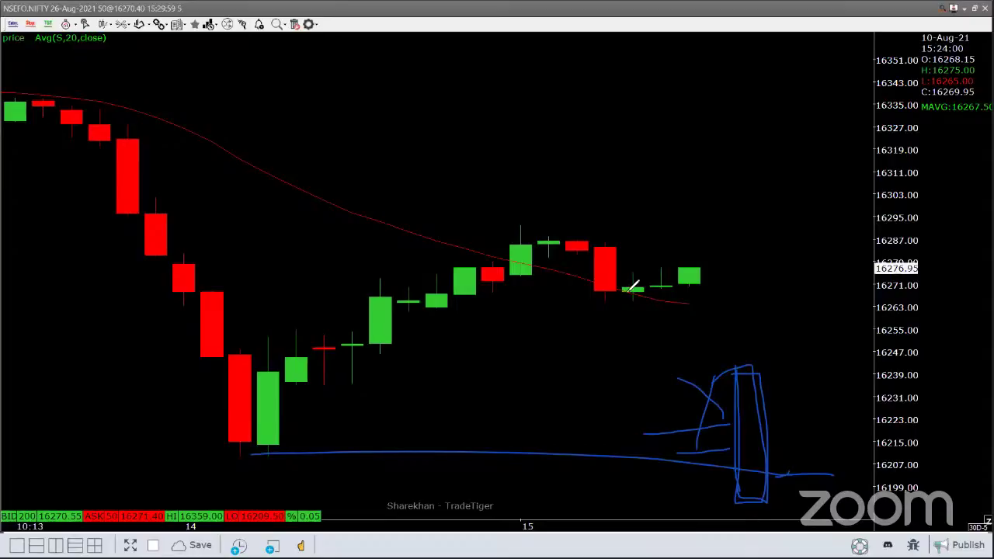
pyautogui.press('e')
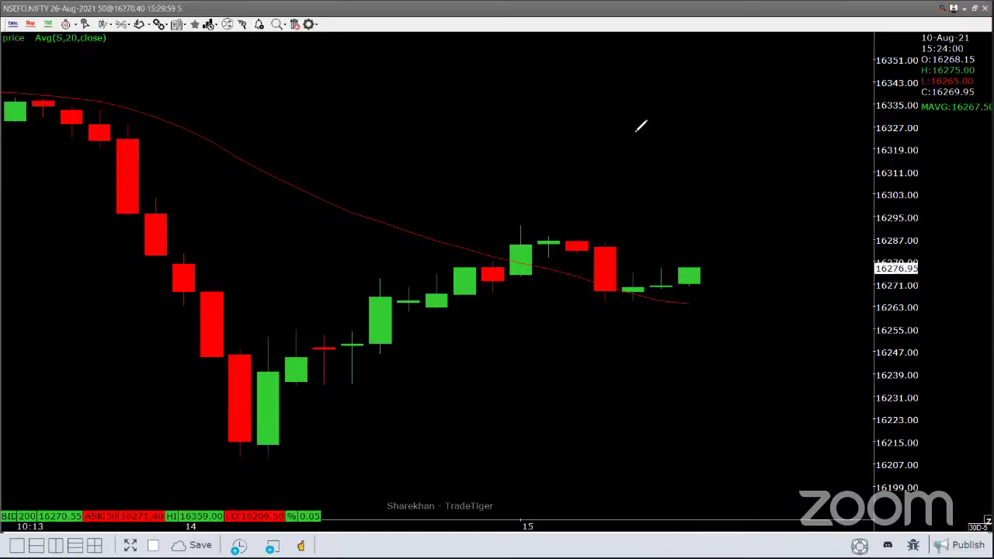